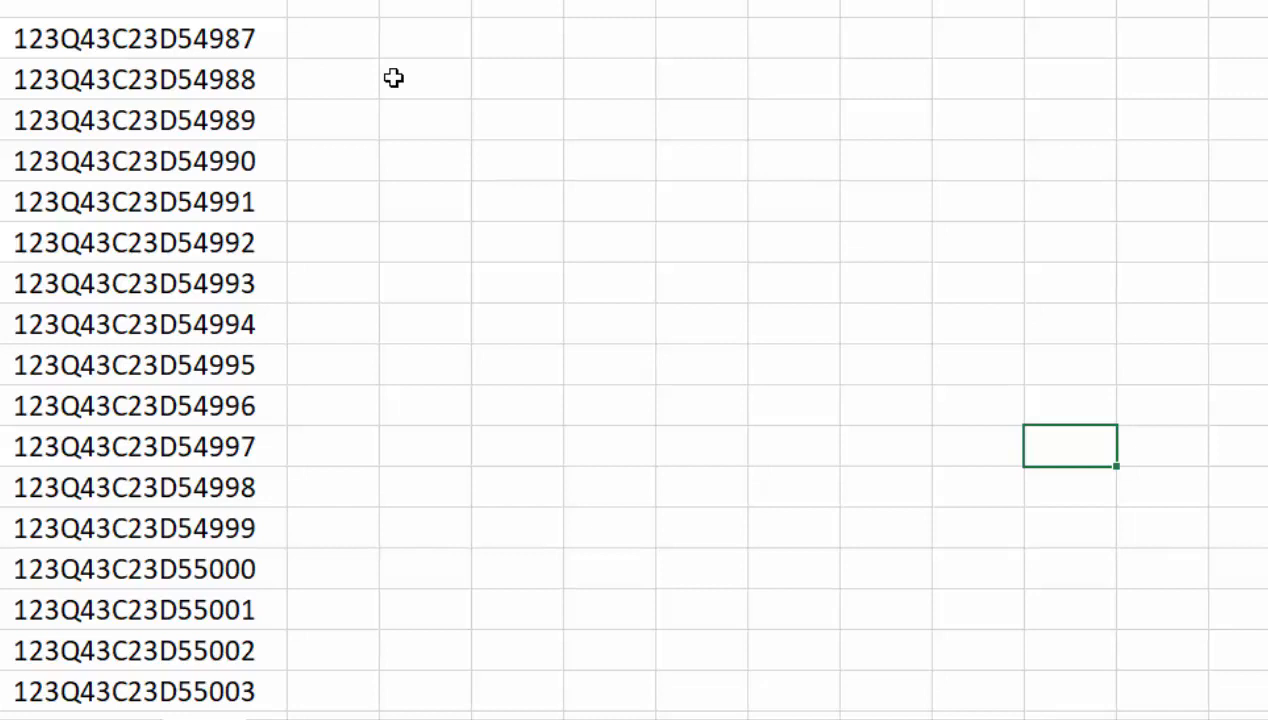
Step: Enter the formula =REPLACE(REPLACE(REPLACE(A2,5,0,"-"),10,0,"-"),15,0,"-") in cell B2
click(367, 33)
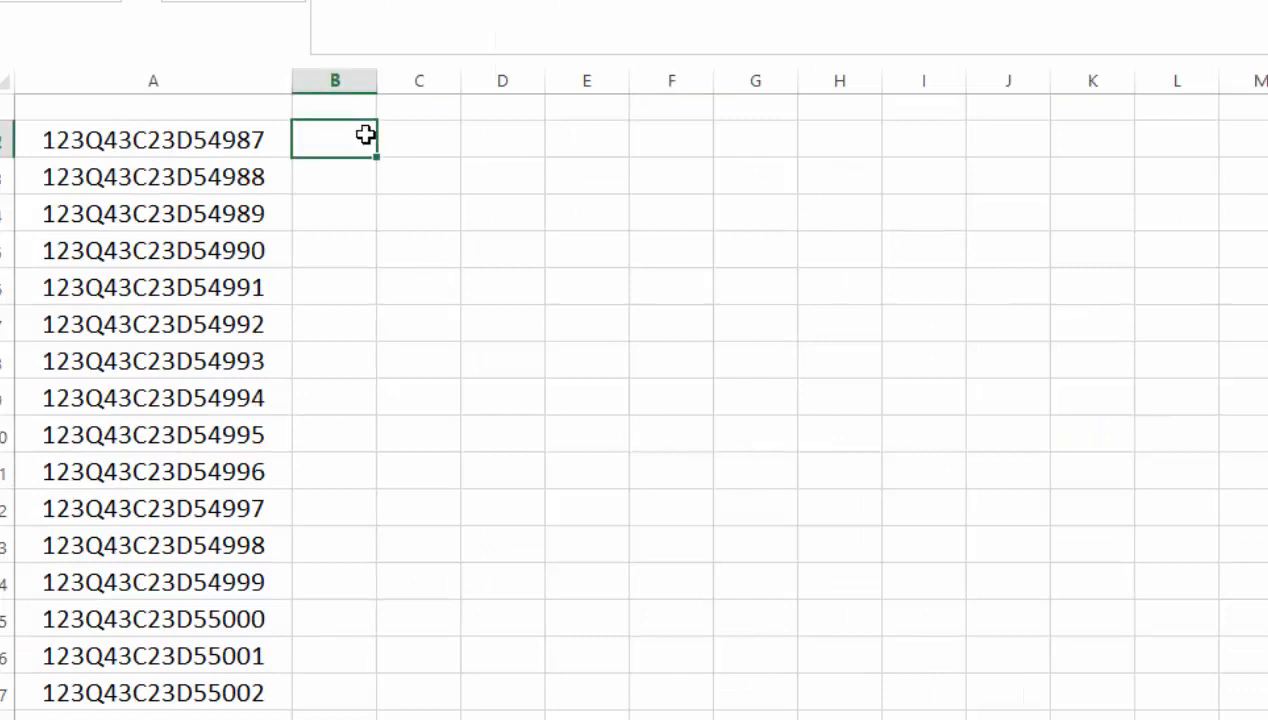
text(=RE)
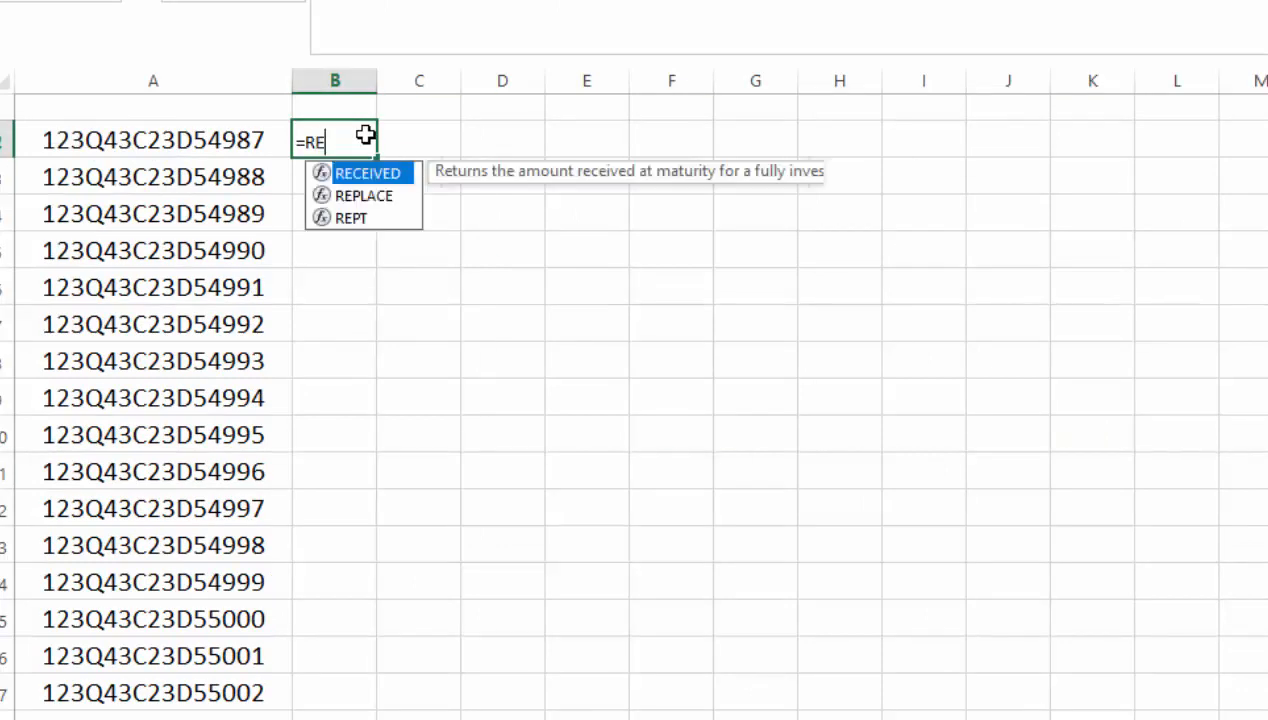
text(PLACE(REPLACE(RE)
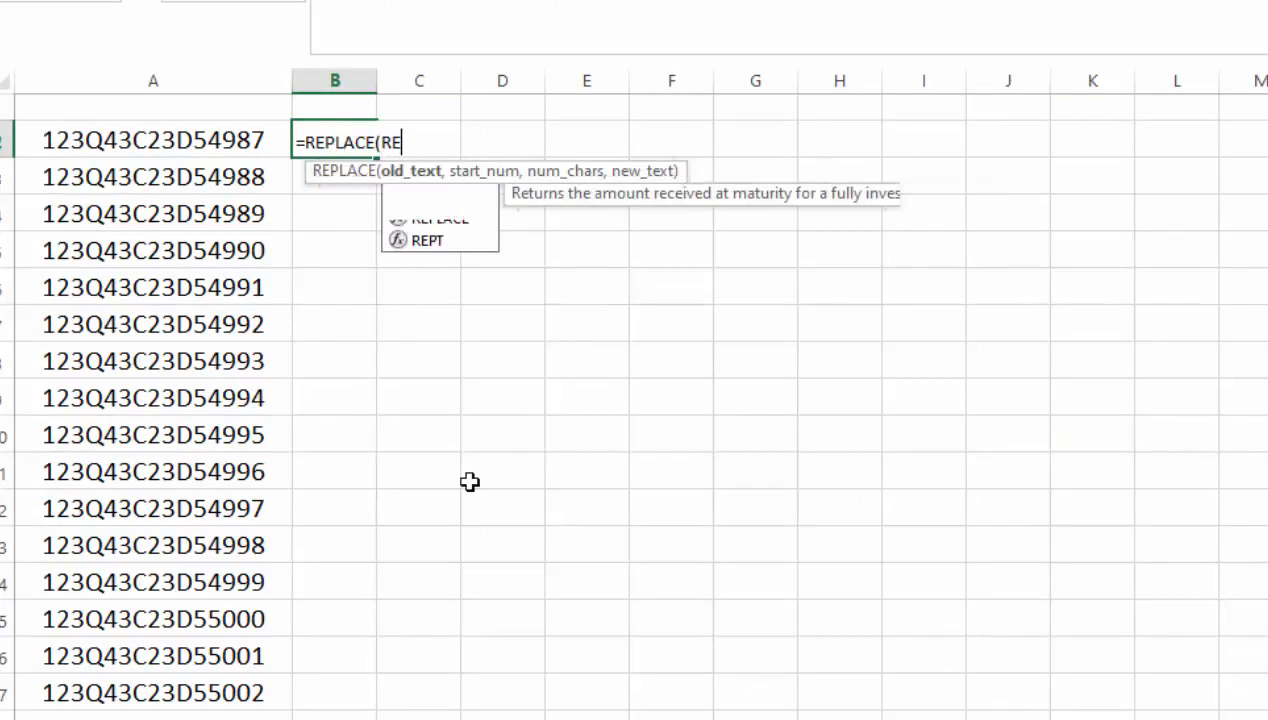
text(PLACE()
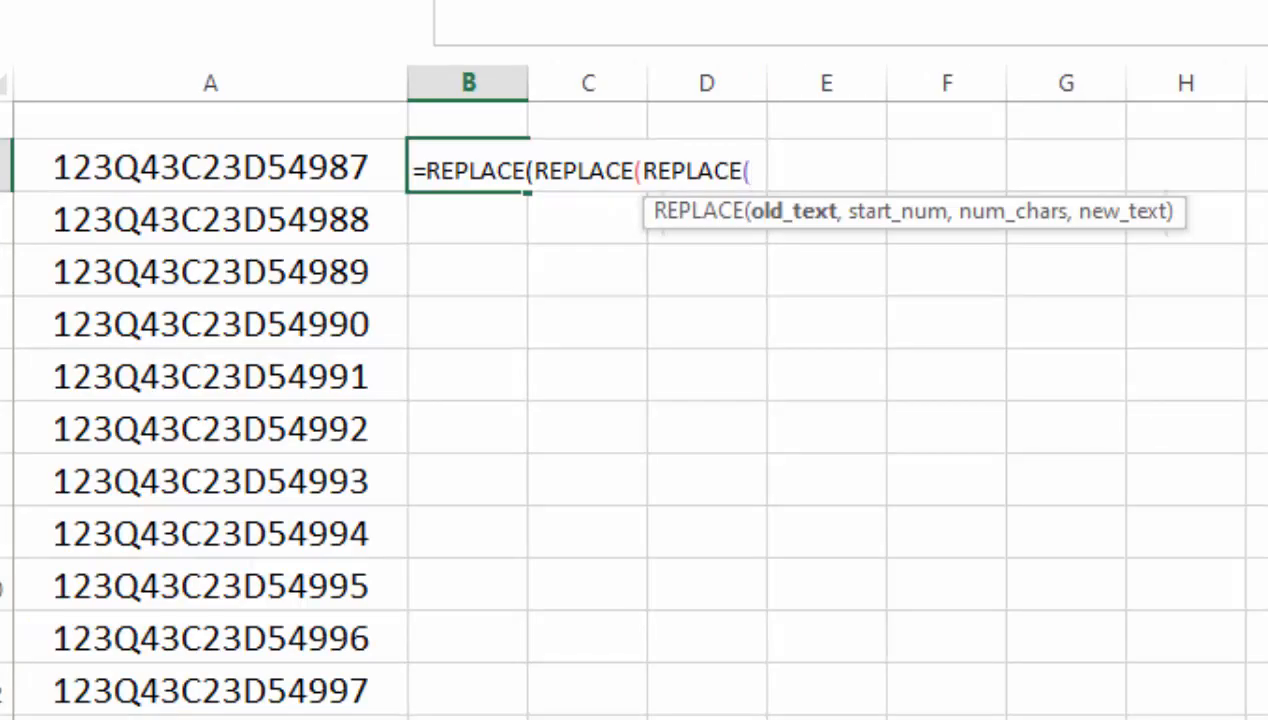
click(267, 174)
text(,)
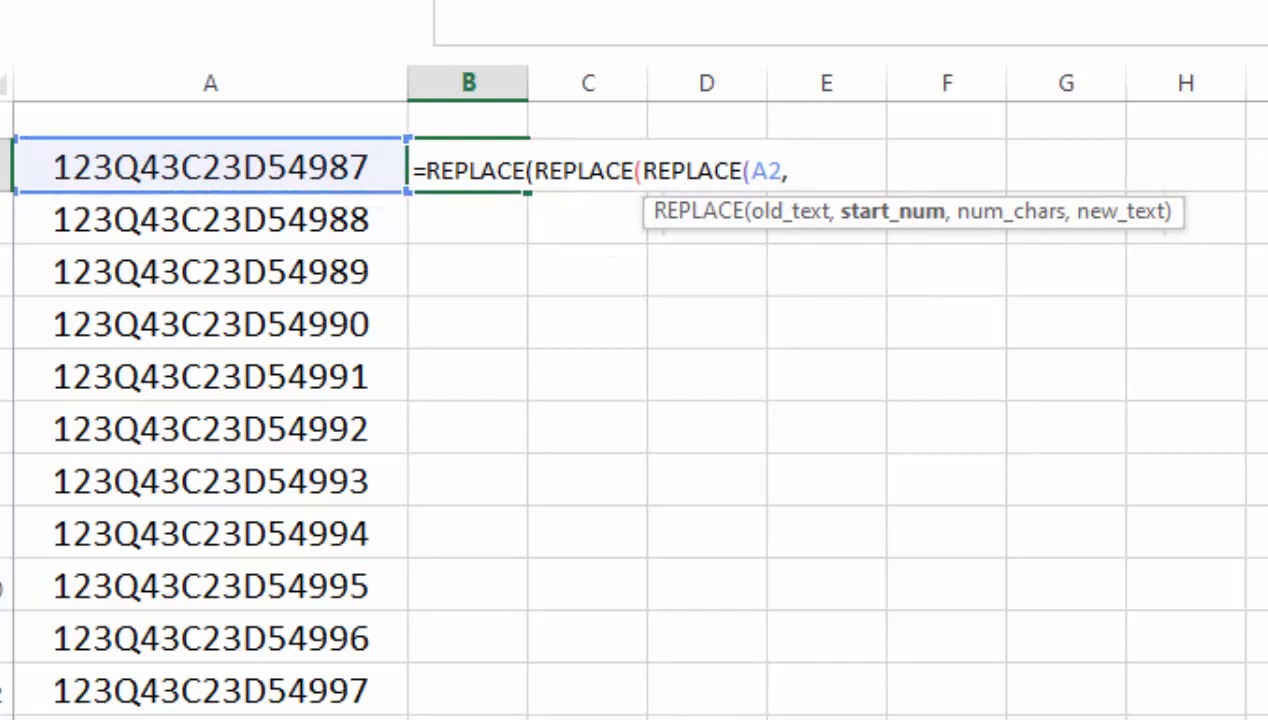
text(5,0,)
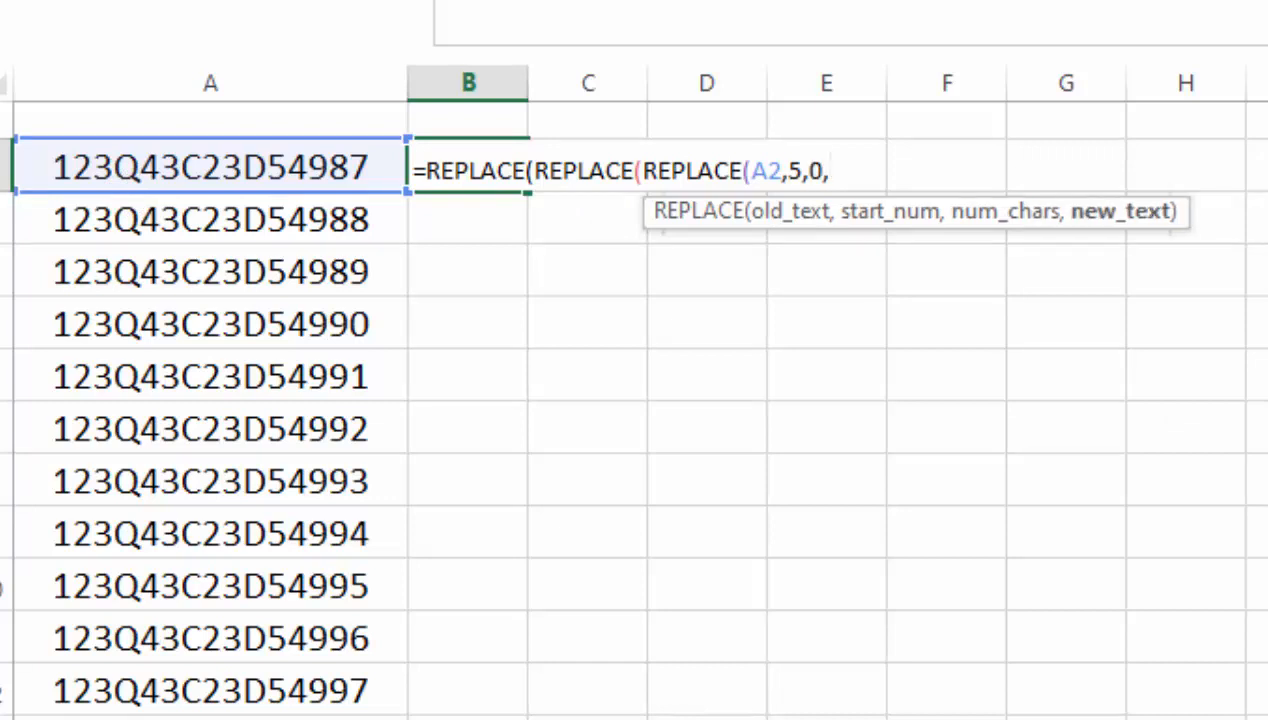
text("-"),10)
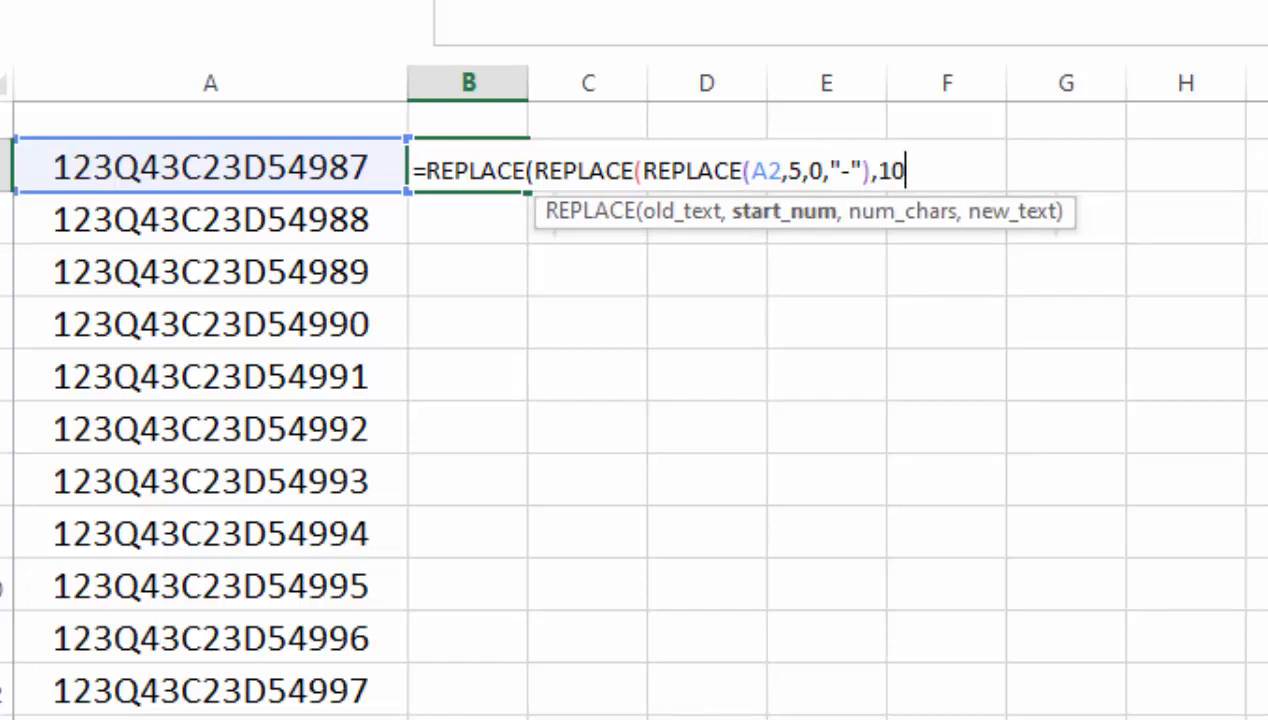
text(,)
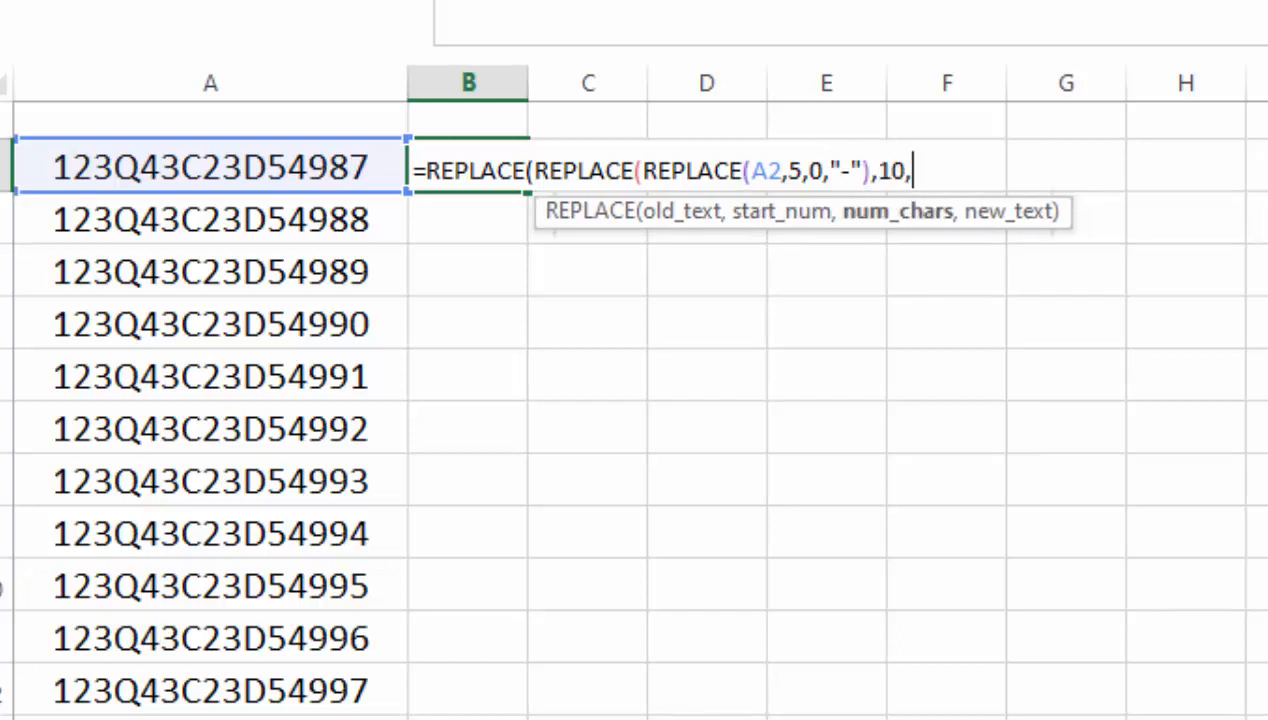
text(0,)
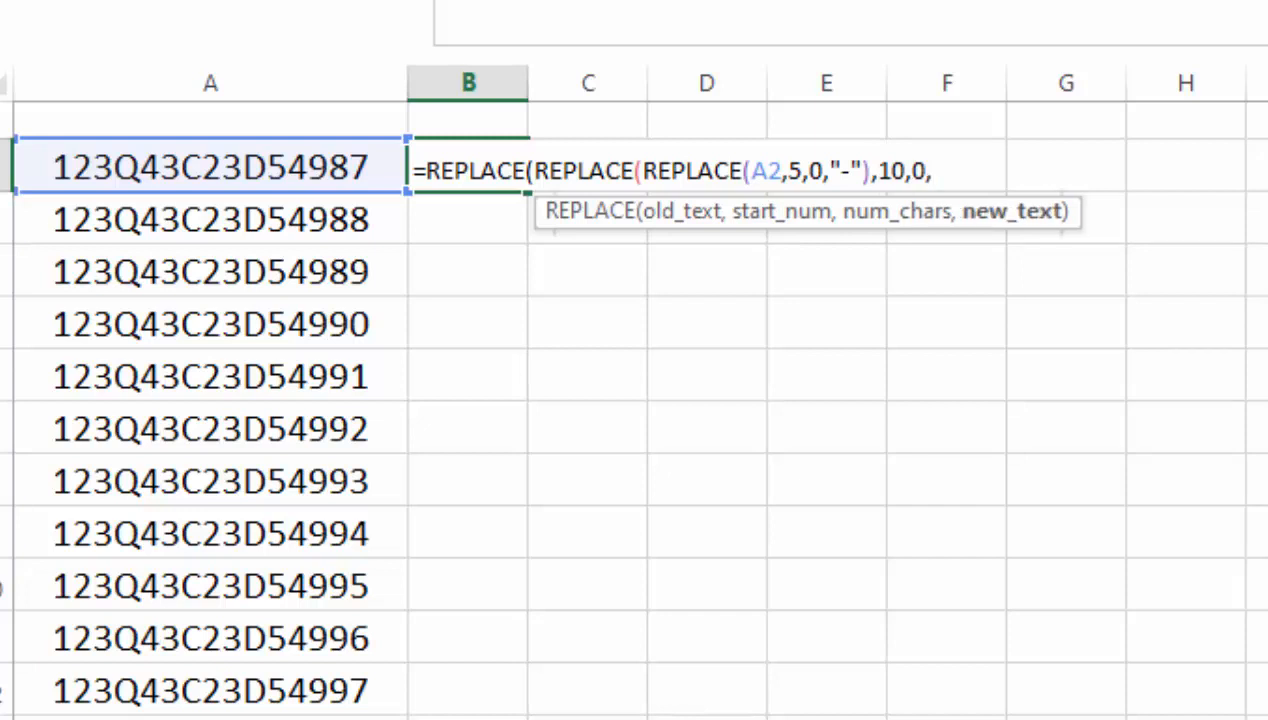
text("-"),15,)
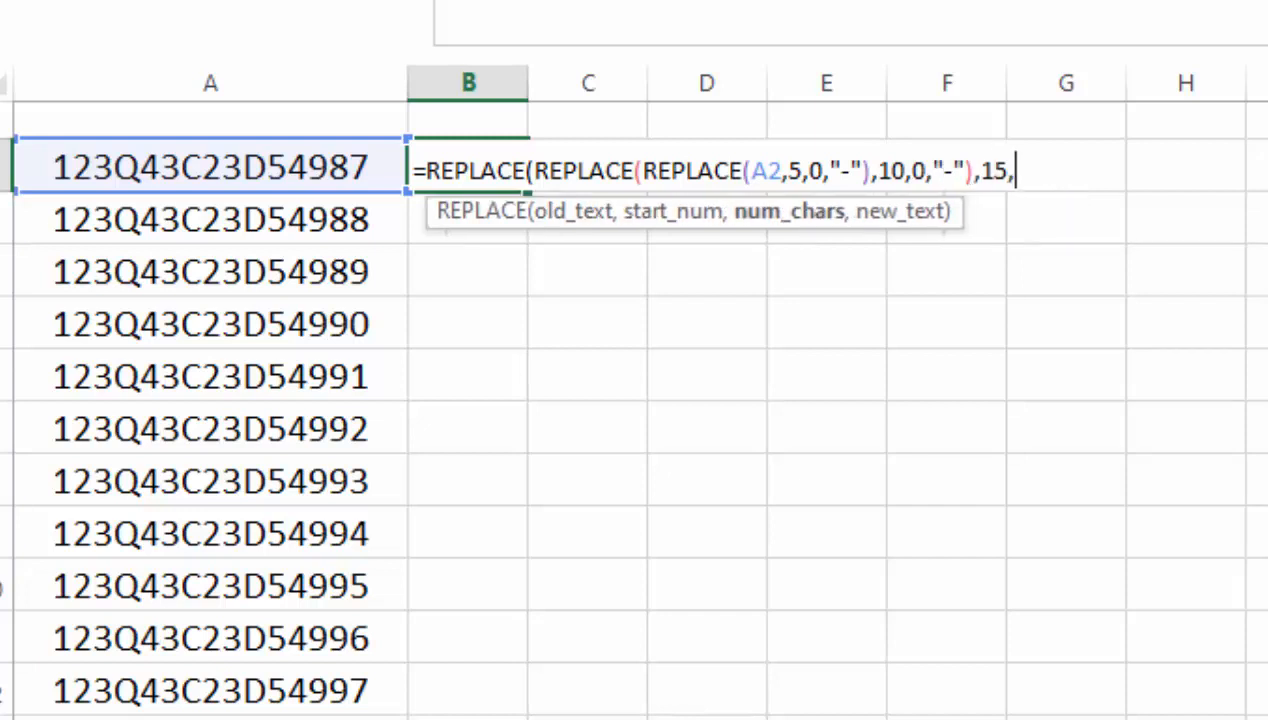
text(0,)
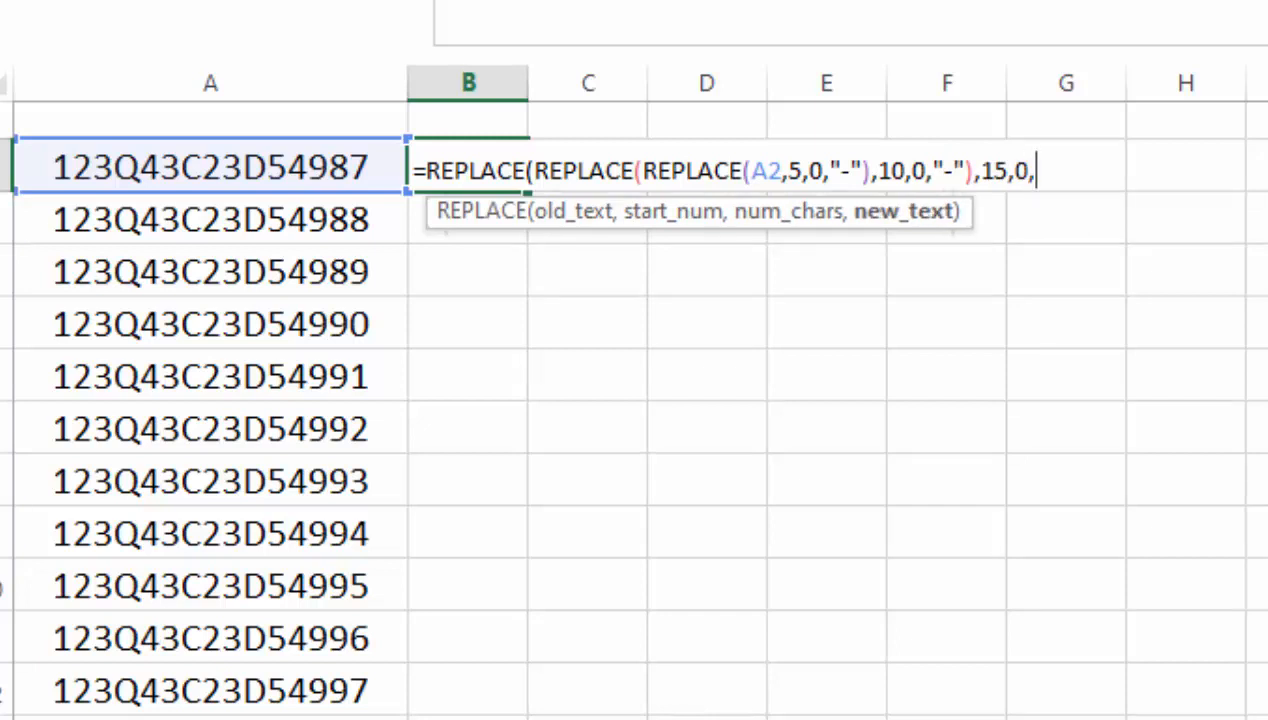
text("-"))
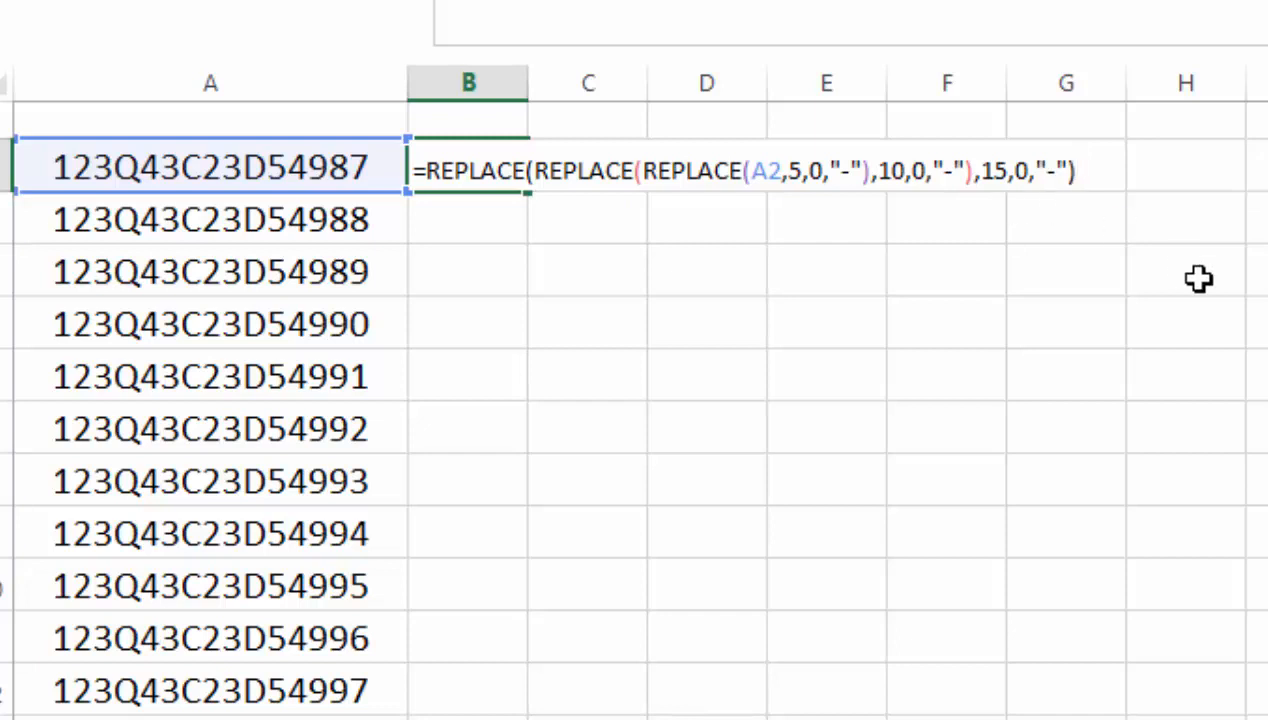
key(Return)
Step: Fill the B2 formula down column B for every code in column A
click(510, 175)
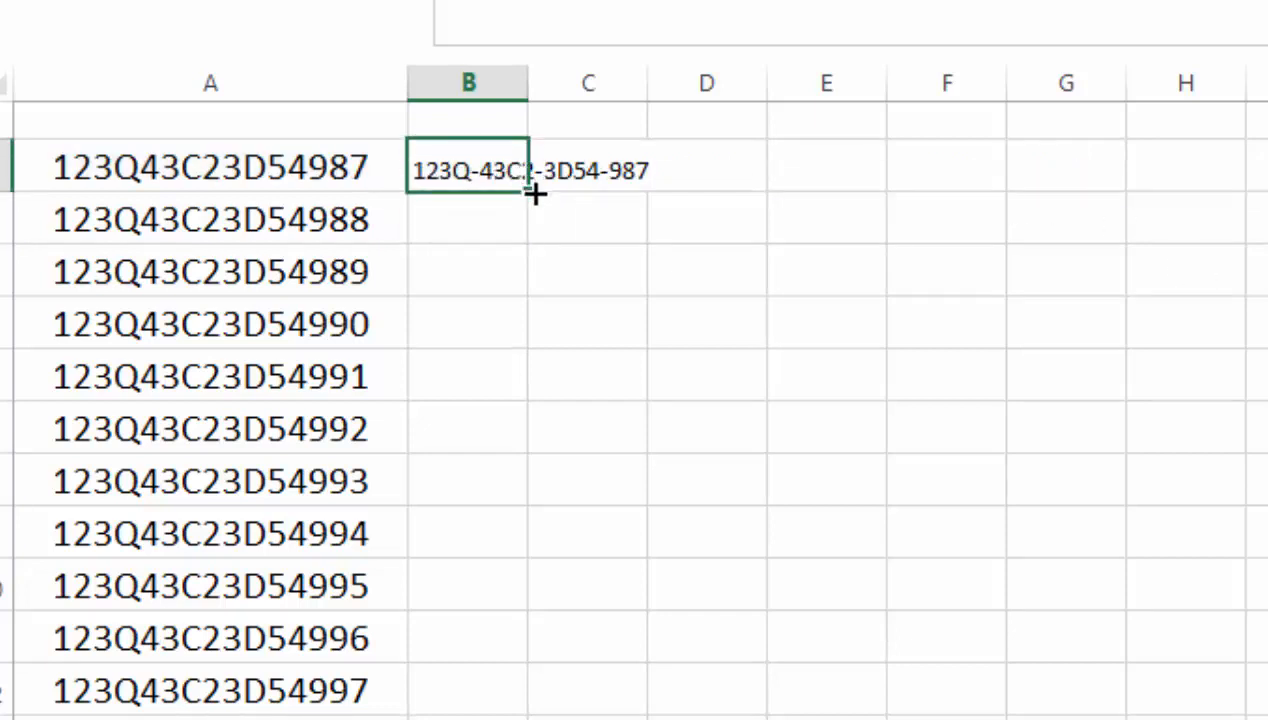
double_click(534, 193)
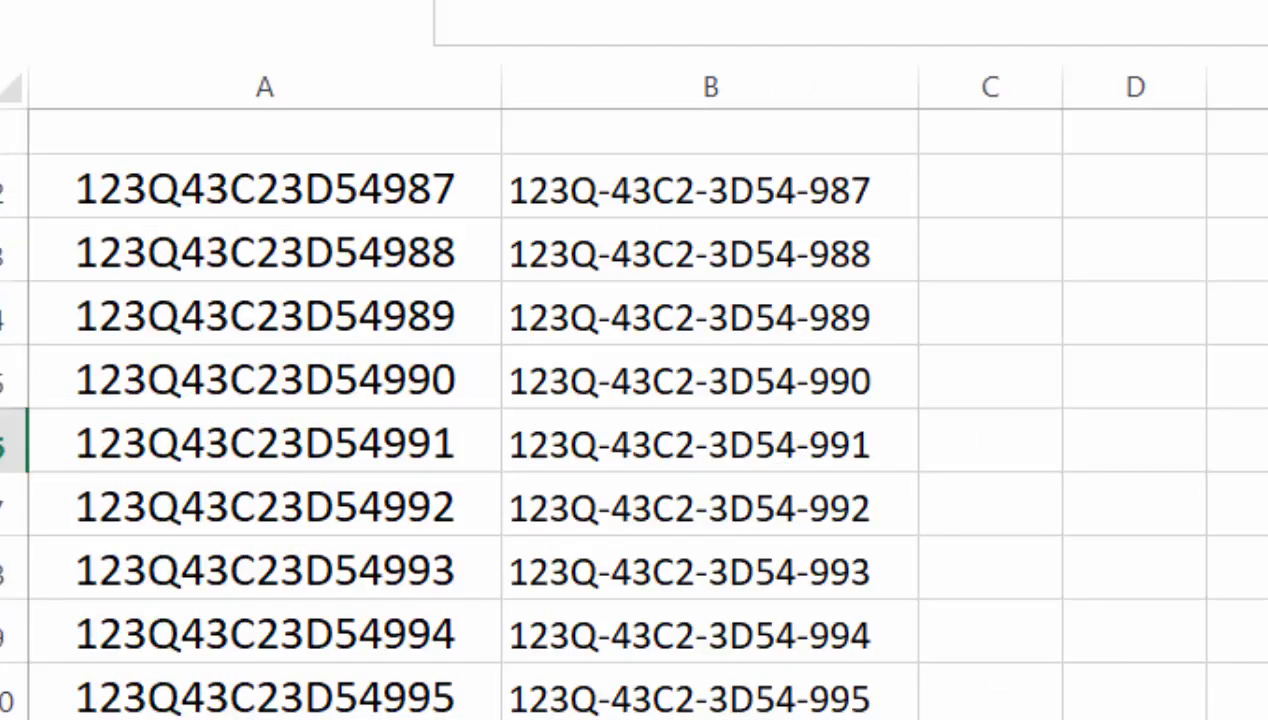
Step: Try clearing the code in cell A2
click(293, 190)
key(Delete)
key(Return)
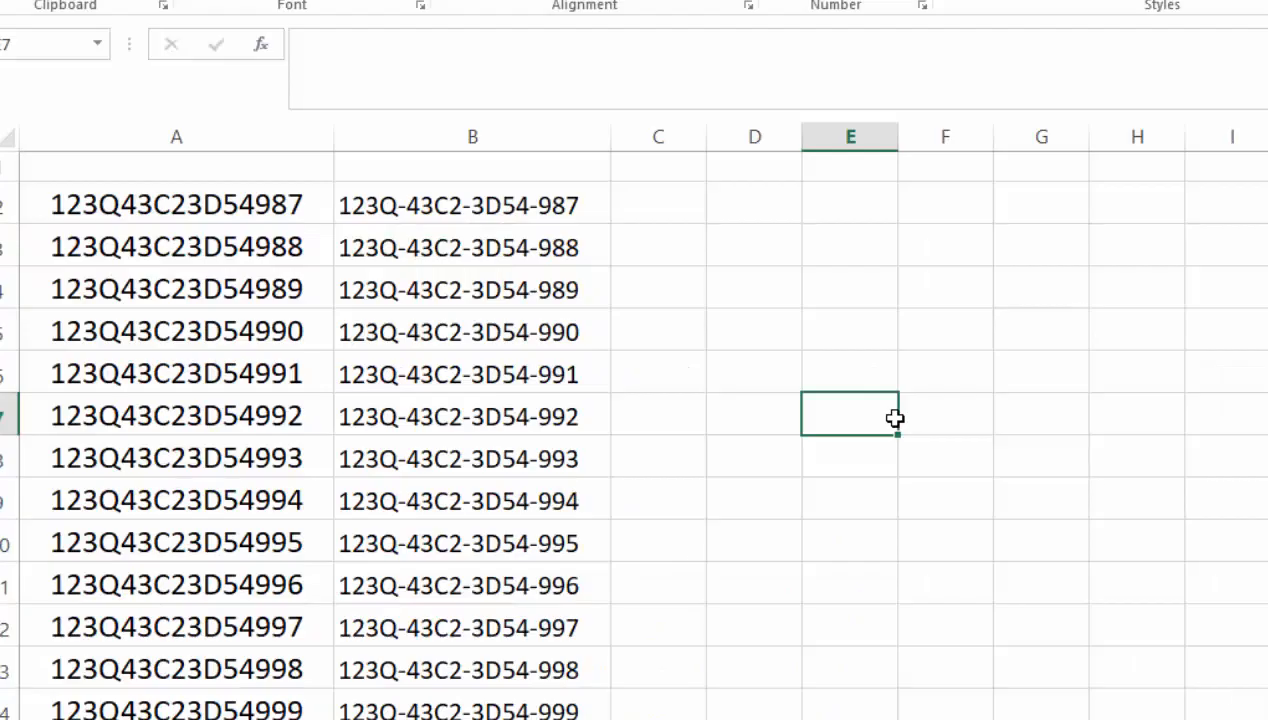
Step: Try deleting all the original codes in column A from A2 down while column B still holds formulas
key(ctrl+Left)
key(ctrl+Up)
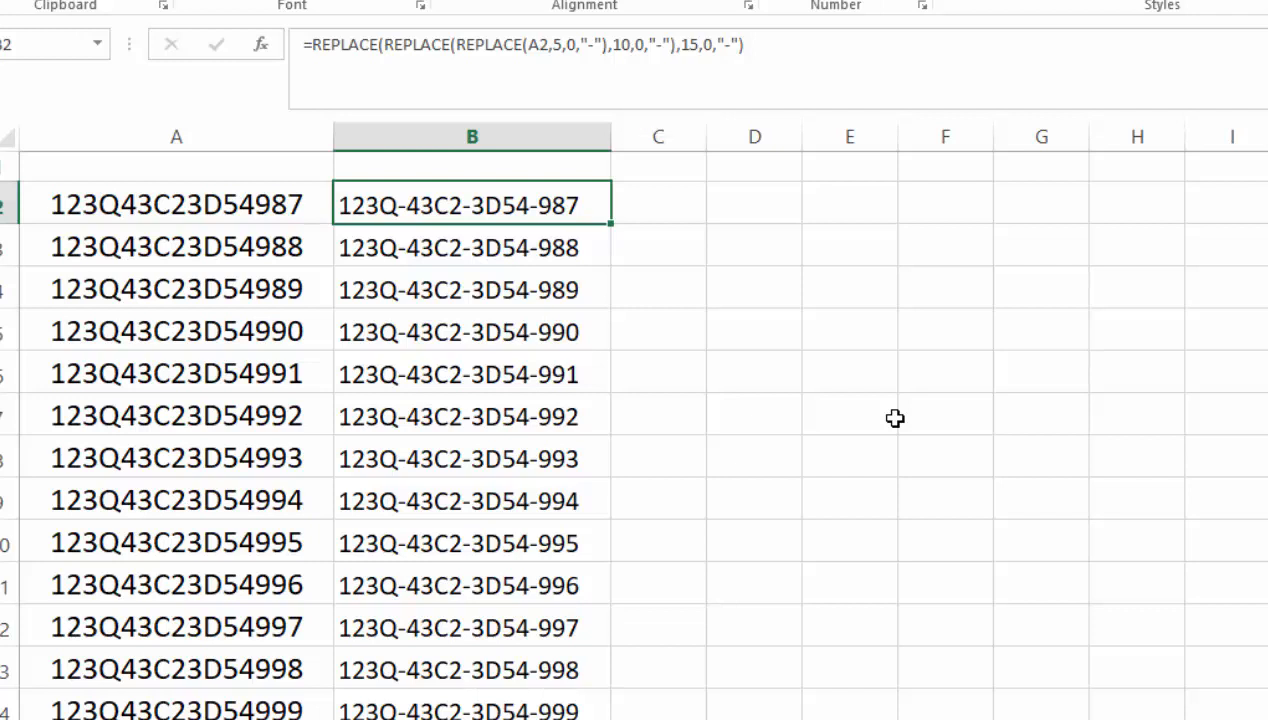
key(Left)
key(shift+Down)
key(shift+Down)
key(shift+Down)
key(shift+Down)
key(shift+Down)
key(shift+Down)
key(shift+Down)
key(shift+Down)
key(shift+Down)
key(shift+Down)
key(shift+Down)
key(shift+Down)
key(shift+Down)
key(shift+Down)
key(shift+Down)
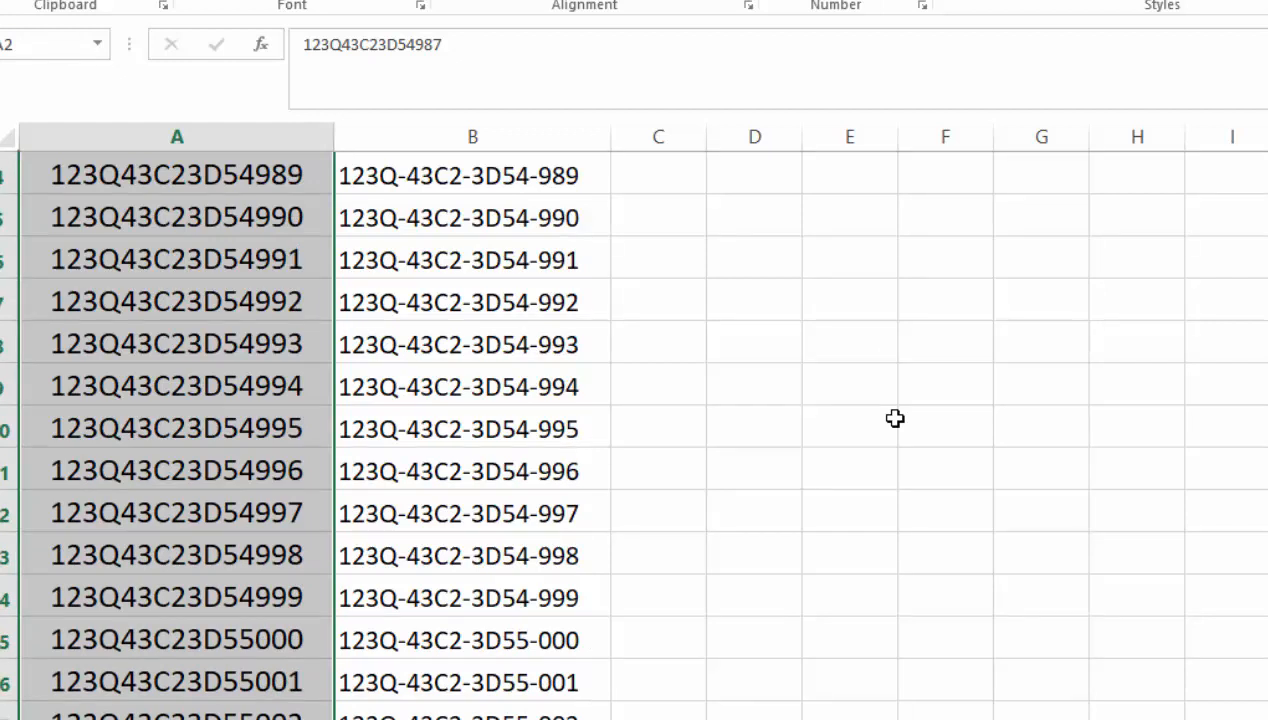
key(Delete)
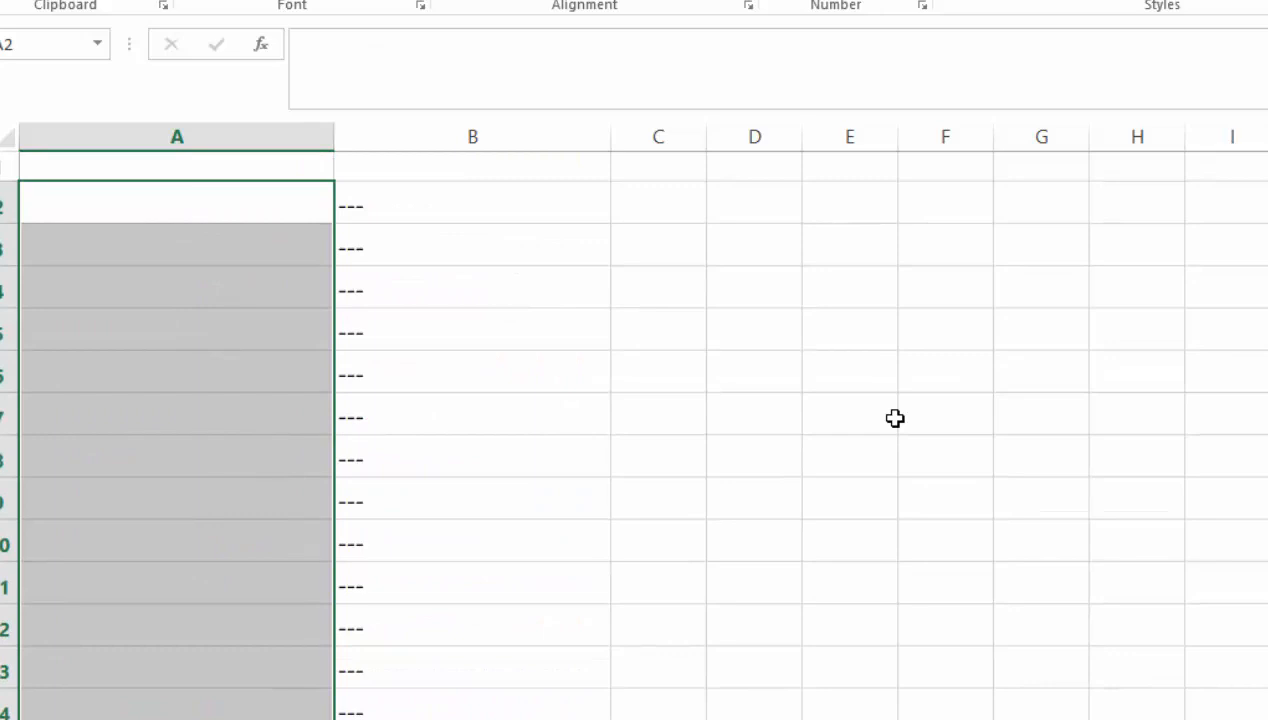
key(ctrl+z)
Step: Copy the hyphenated codes in column B from B2 down and paste them over the formulas as values only
key(Right)
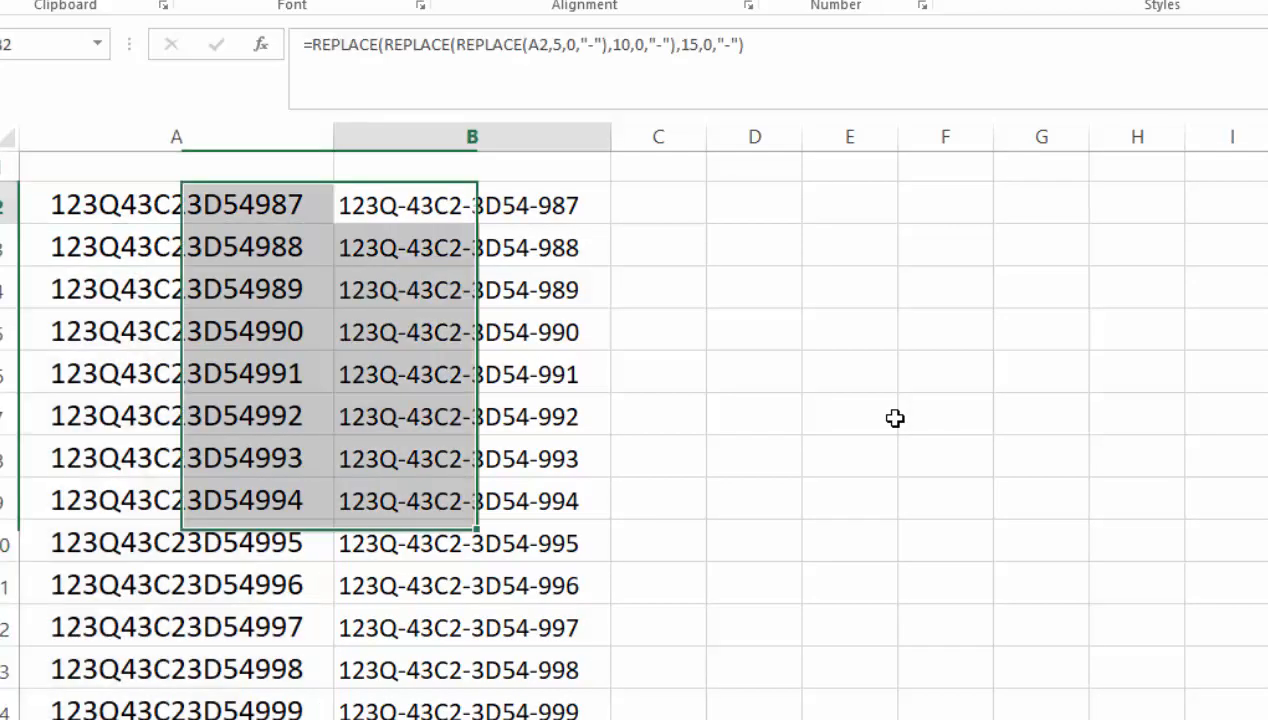
key(shift+Down)
key(shift+Down)
key(shift+Down)
key(shift+Down)
key(shift+Down)
key(shift+Down)
key(shift+Down)
key(shift+Down)
key(shift+Down)
key(shift+Down)
key(shift+Down)
key(shift+Down)
key(shift+Down)
key(shift+Down)
key(shift+Down)
key(shift+Down)
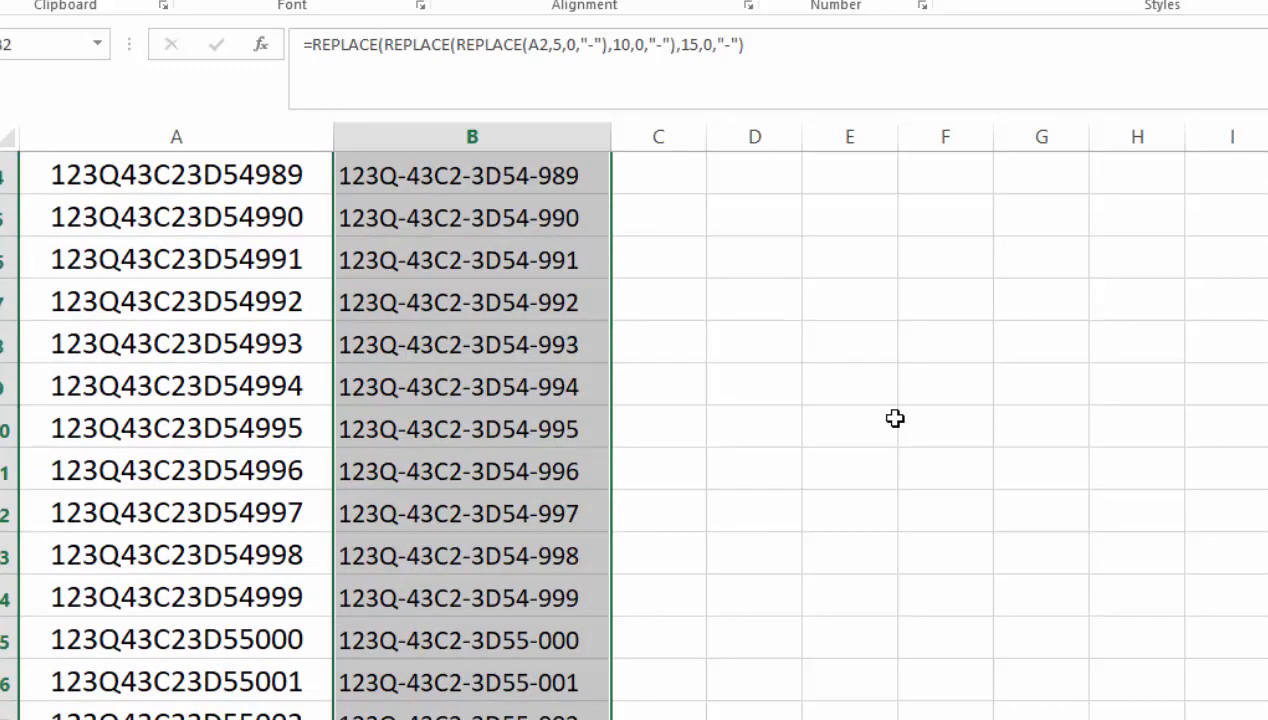
key(ctrl+c)
scroll(909, 553, up, 1)
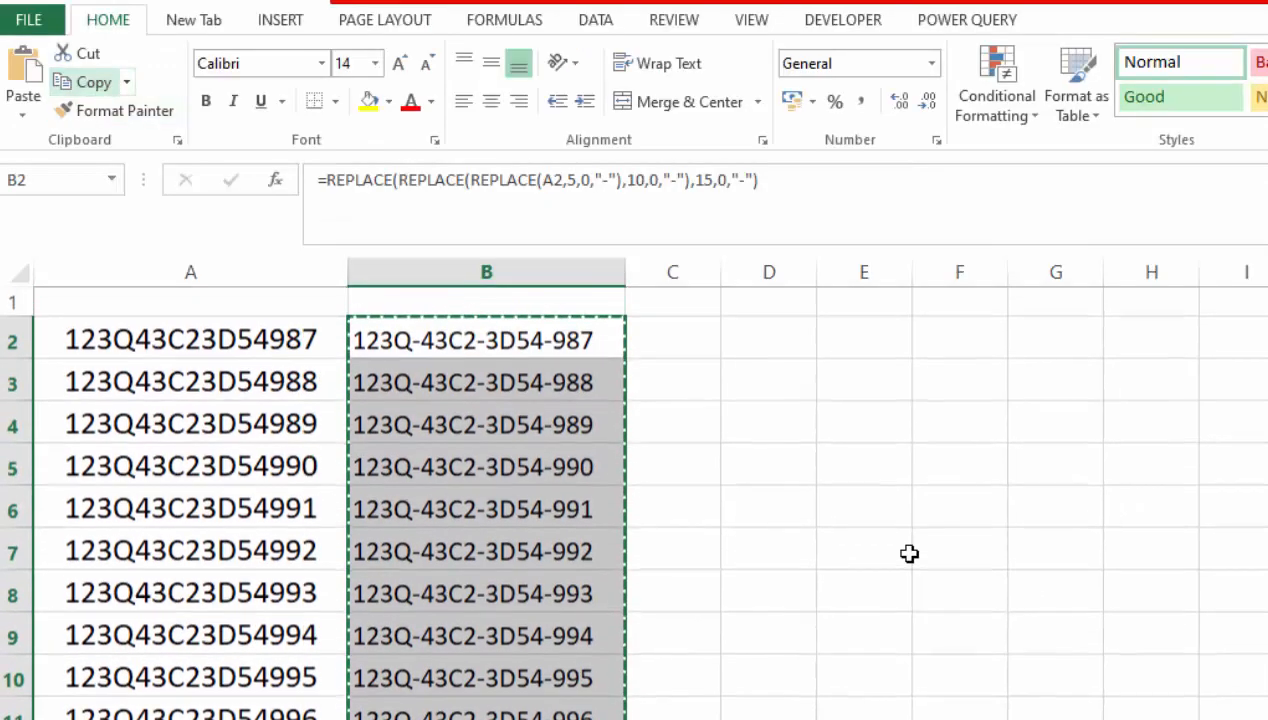
click(23, 112)
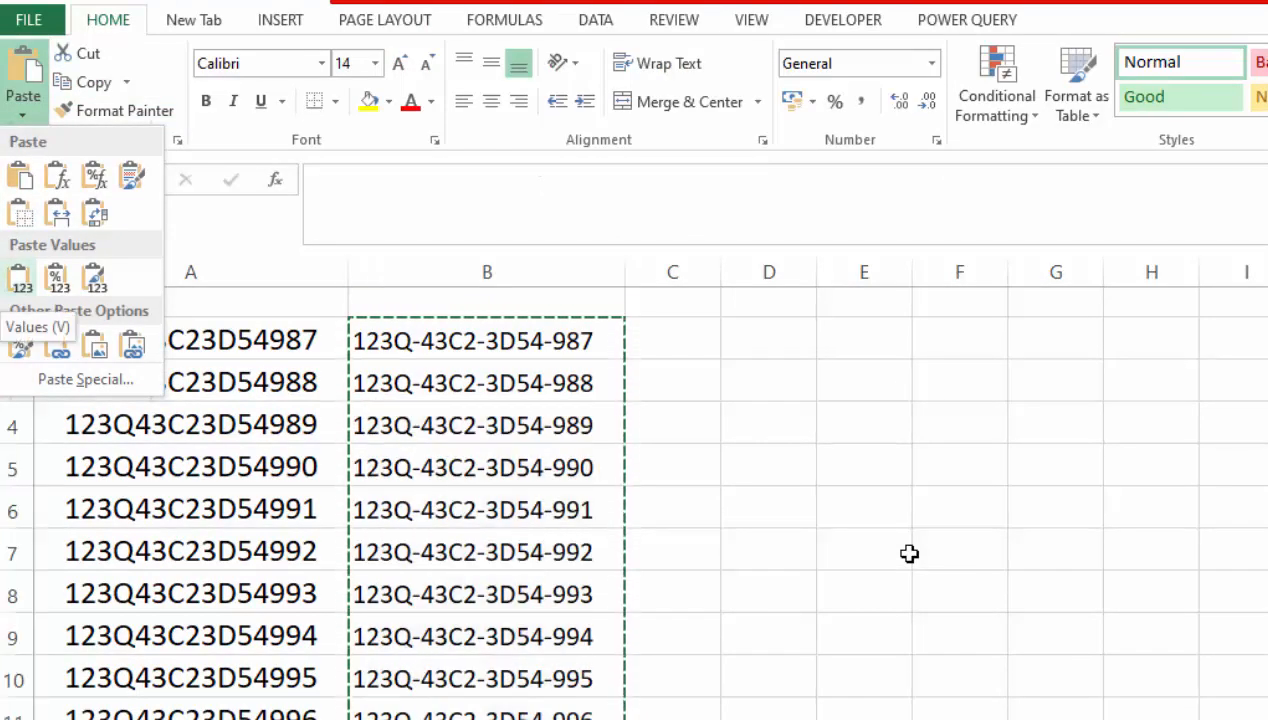
click(20, 278)
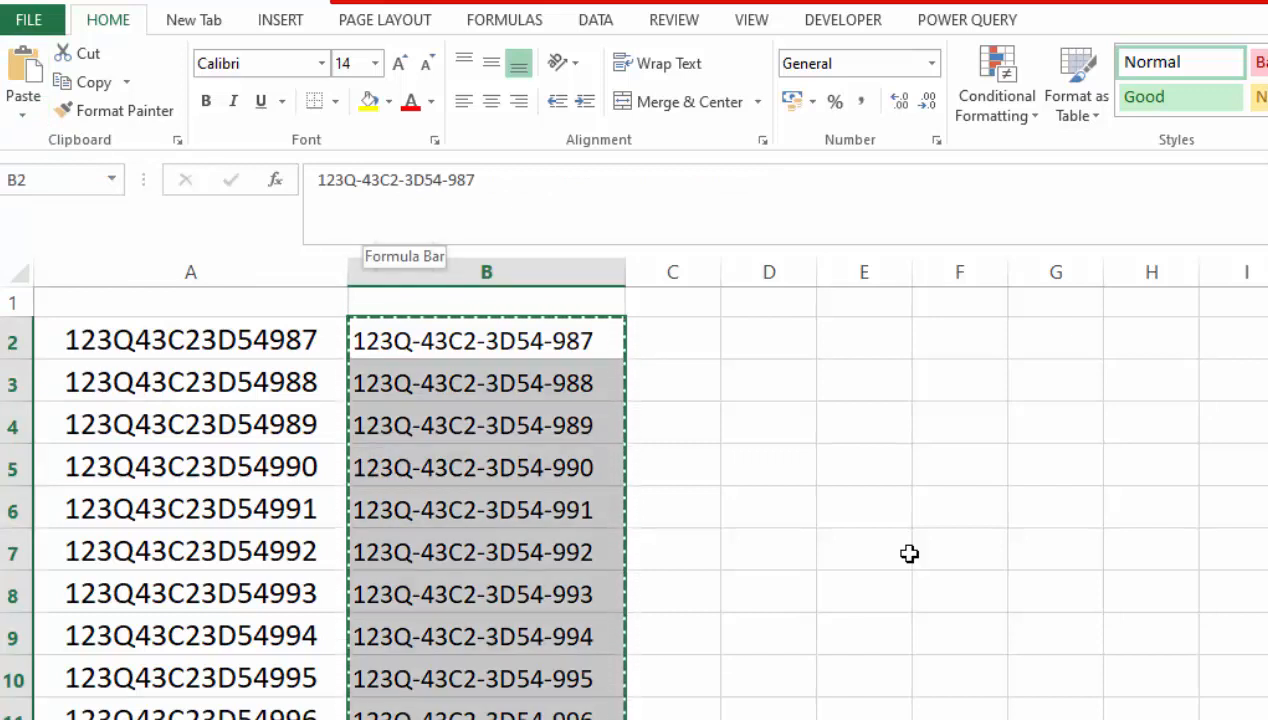
key(Escape)
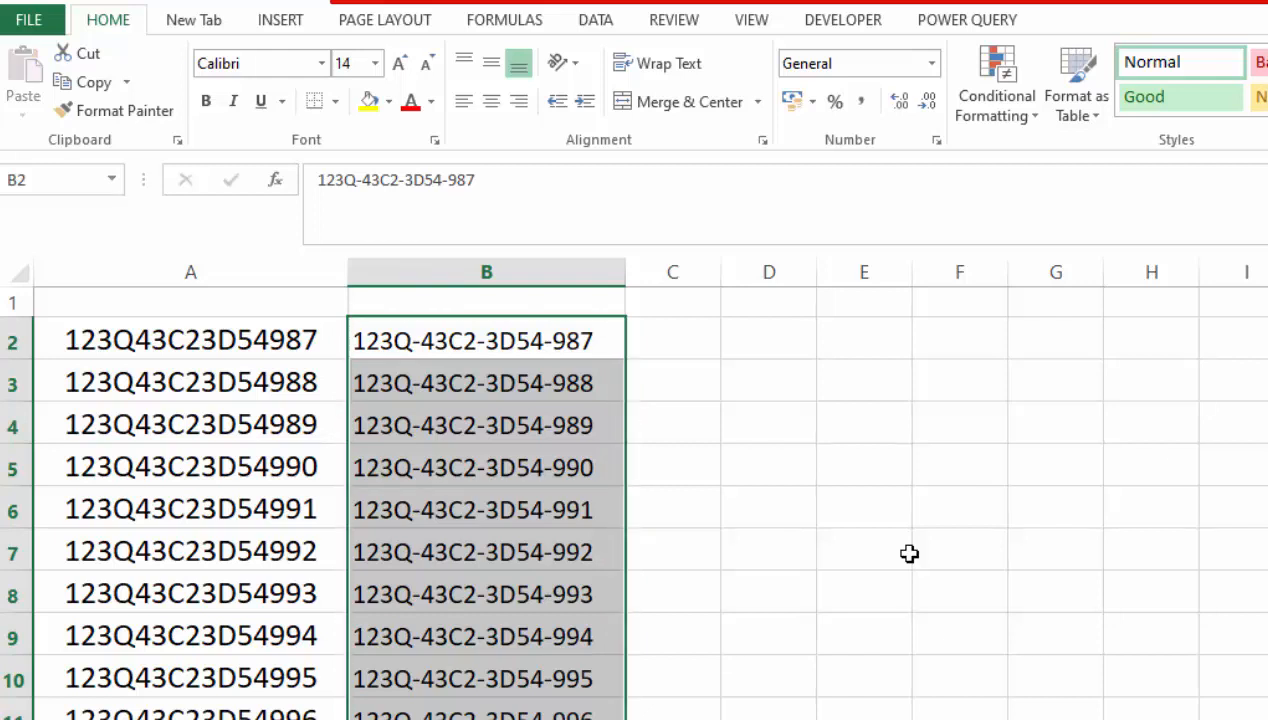
Step: Try deleting the source codes from A2 down with column B holding plain values
click(960, 634)
click(487, 341)
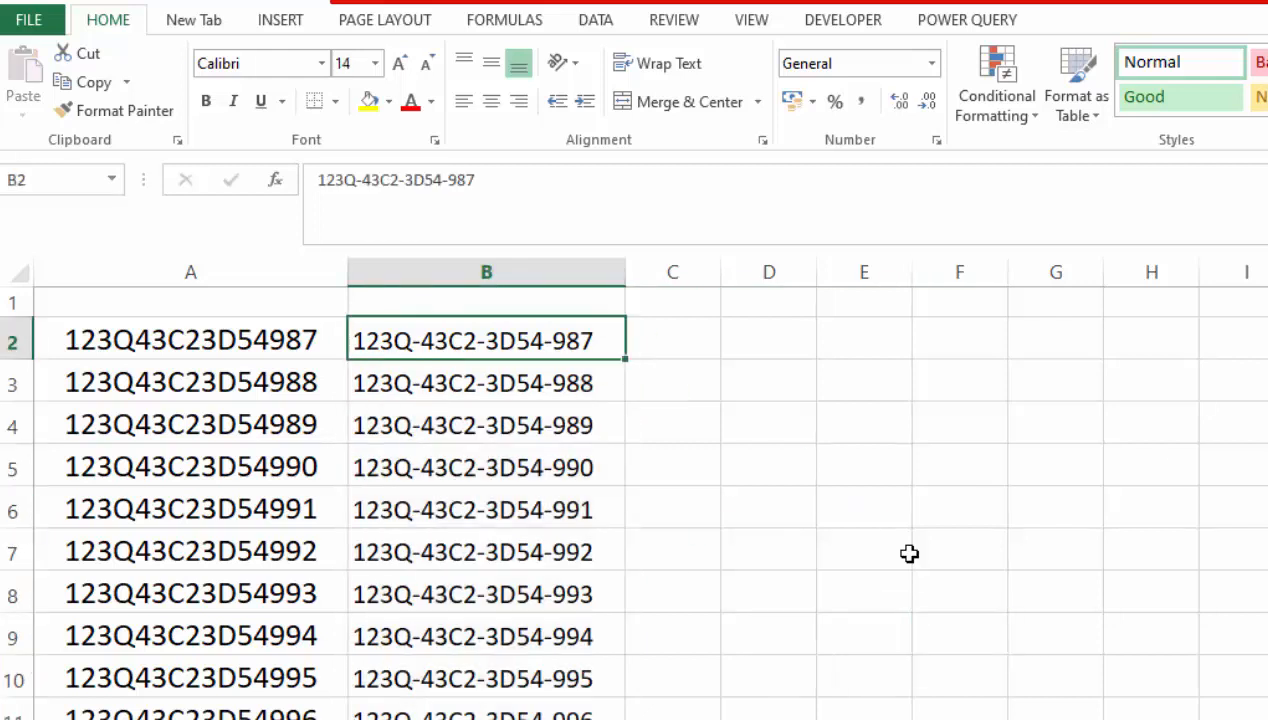
key(Left)
key(shift+Down)
key(shift+Down)
key(shift+Down)
key(shift+Down)
key(shift+Down)
key(shift+Down)
key(shift+Down)
key(shift+Down)
key(shift+Down)
key(shift+Down)
key(shift+Down)
key(shift+Down)
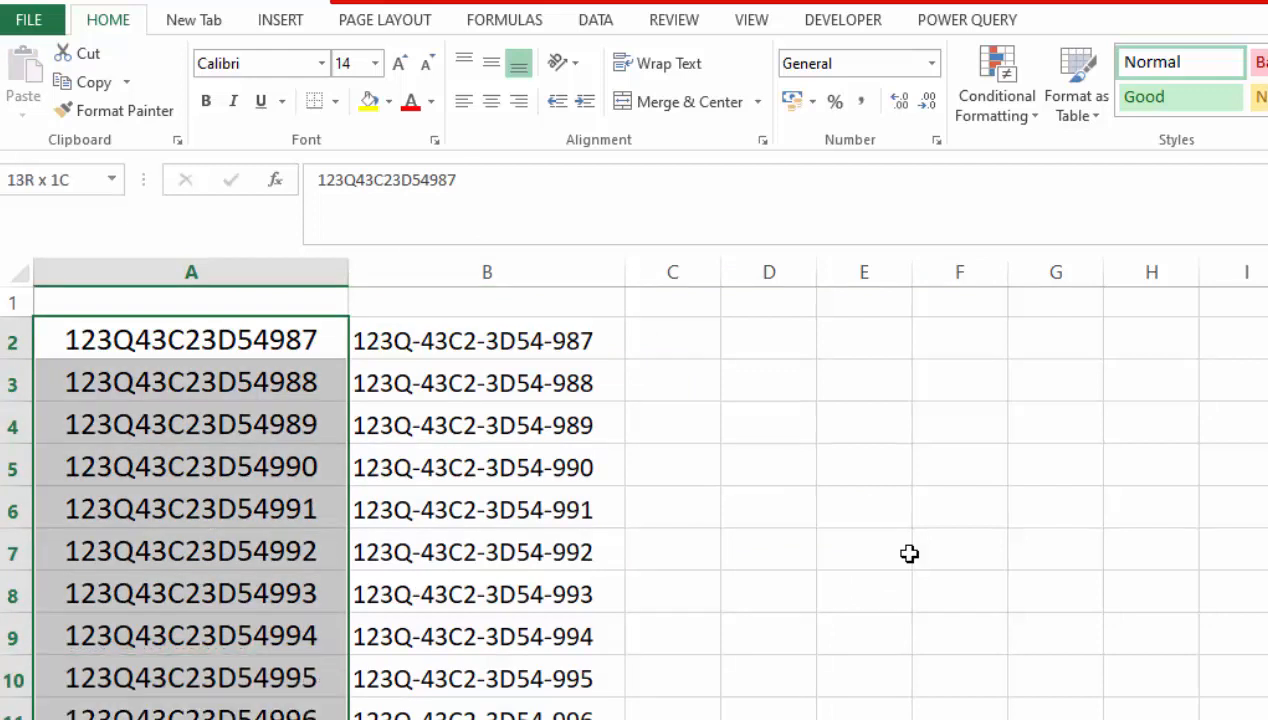
key(shift+Down)
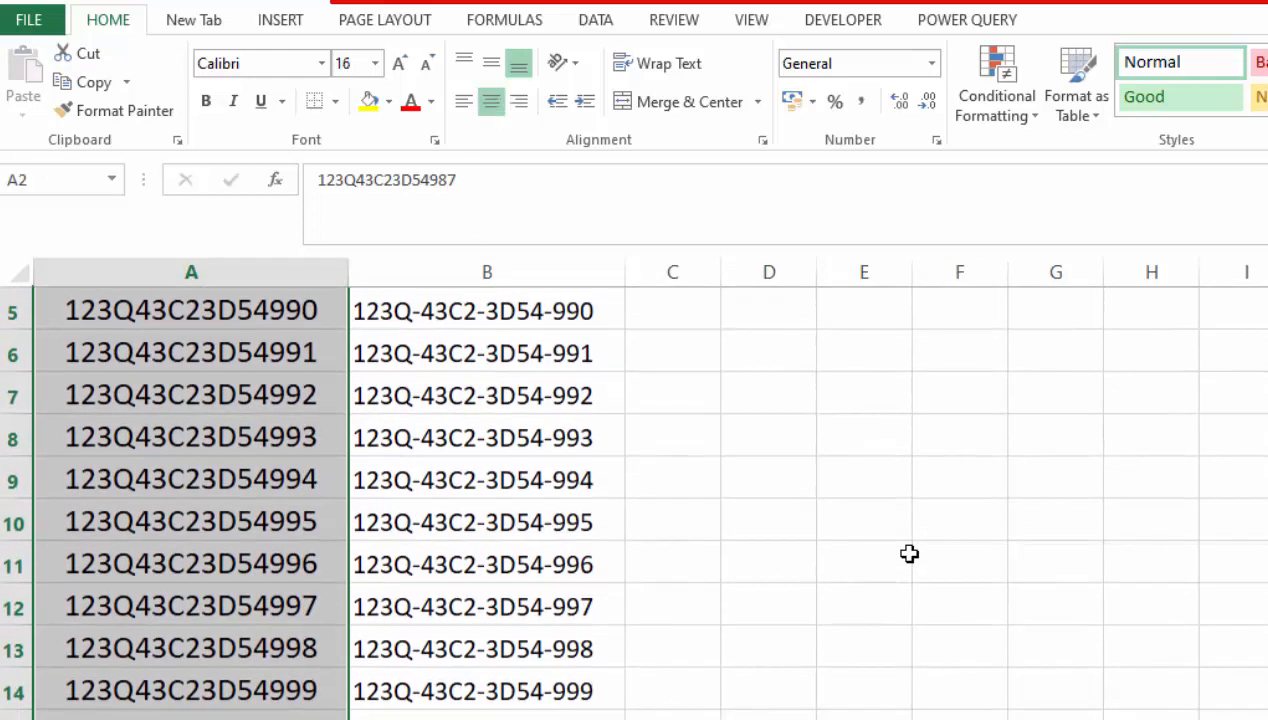
scroll(909, 553, up, 2)
key(Delete)
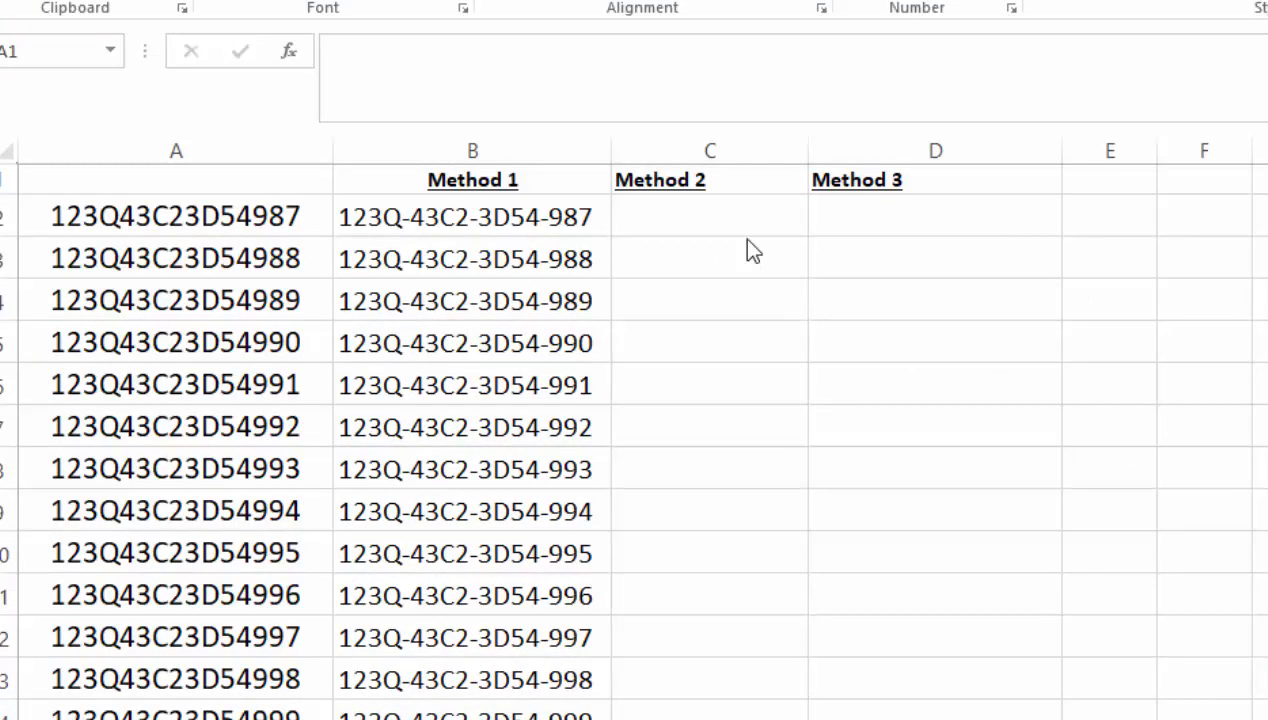
Step: Start a CONCATENATE formula in C2 that takes LEFT(A2,4) followed by a "-" separator
click(723, 219)
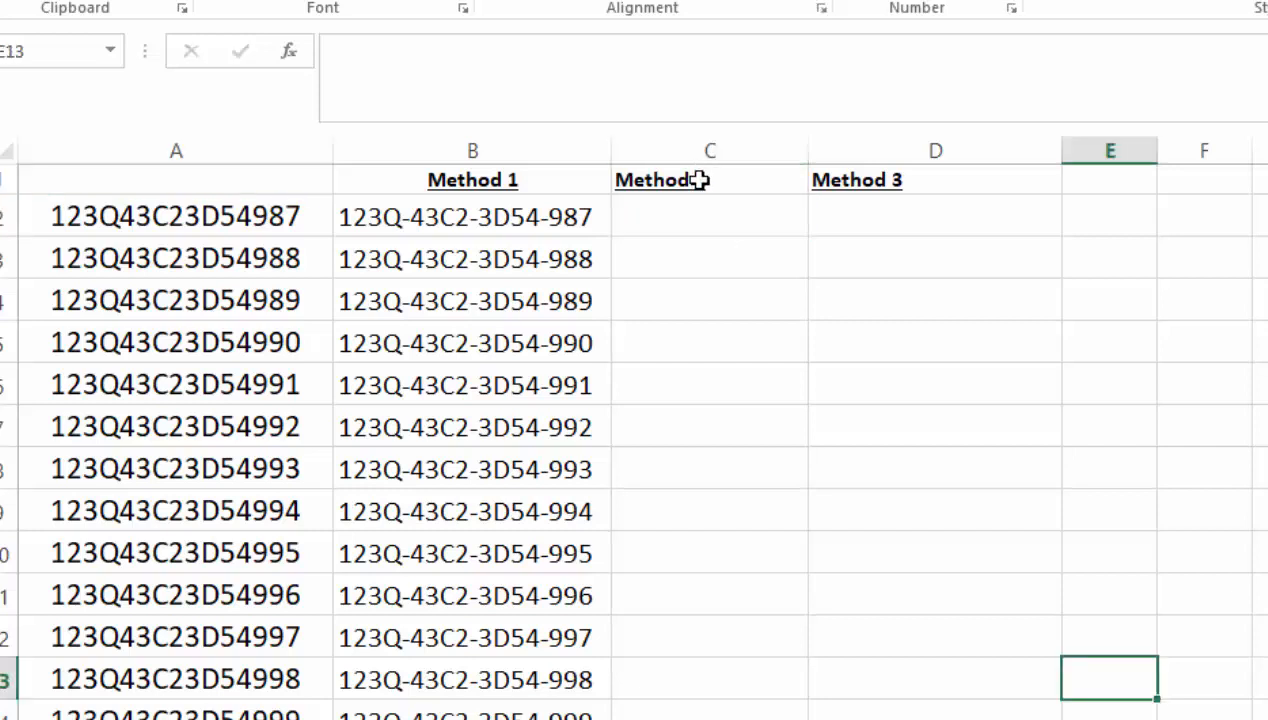
click(696, 204)
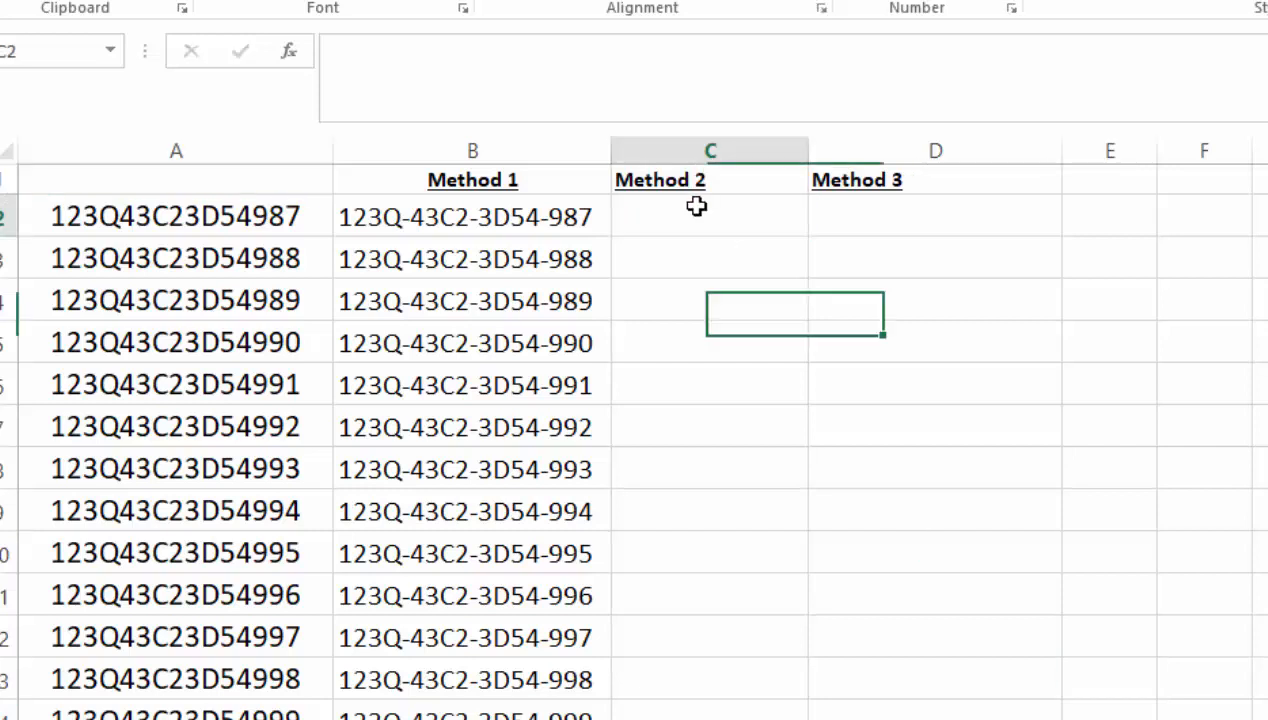
text(=CONCA)
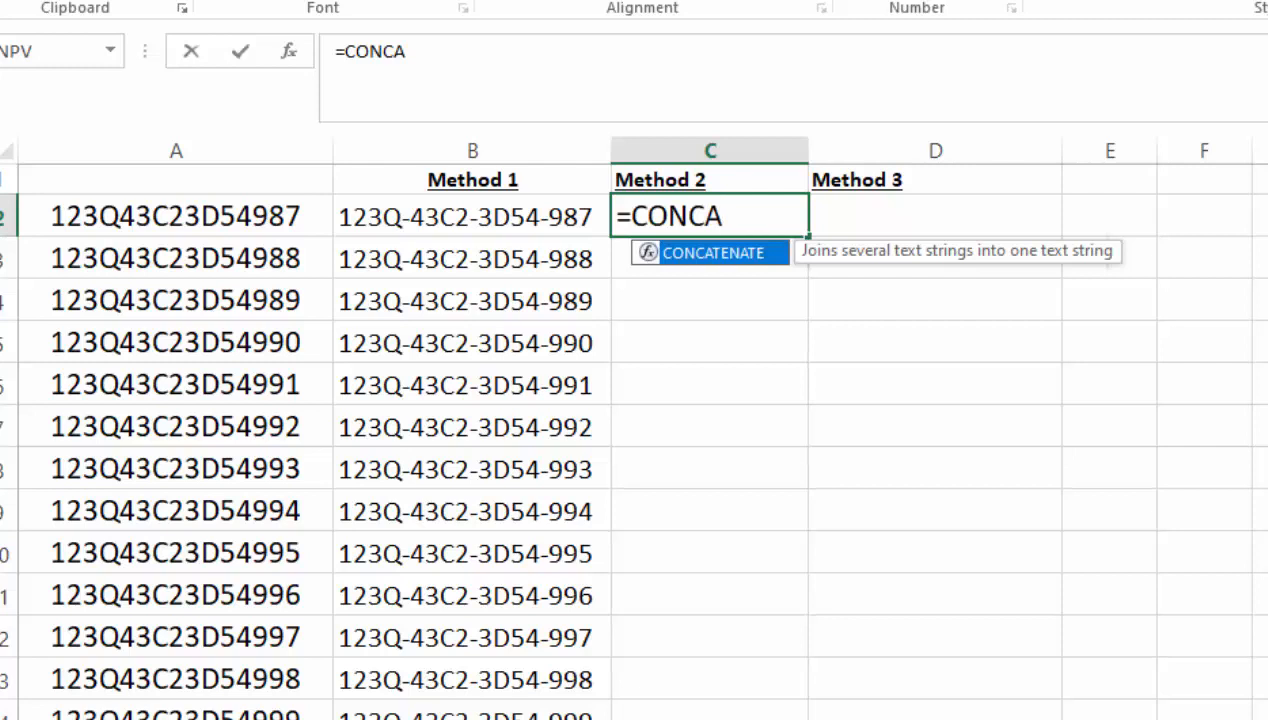
text(TENATE(LEFT()
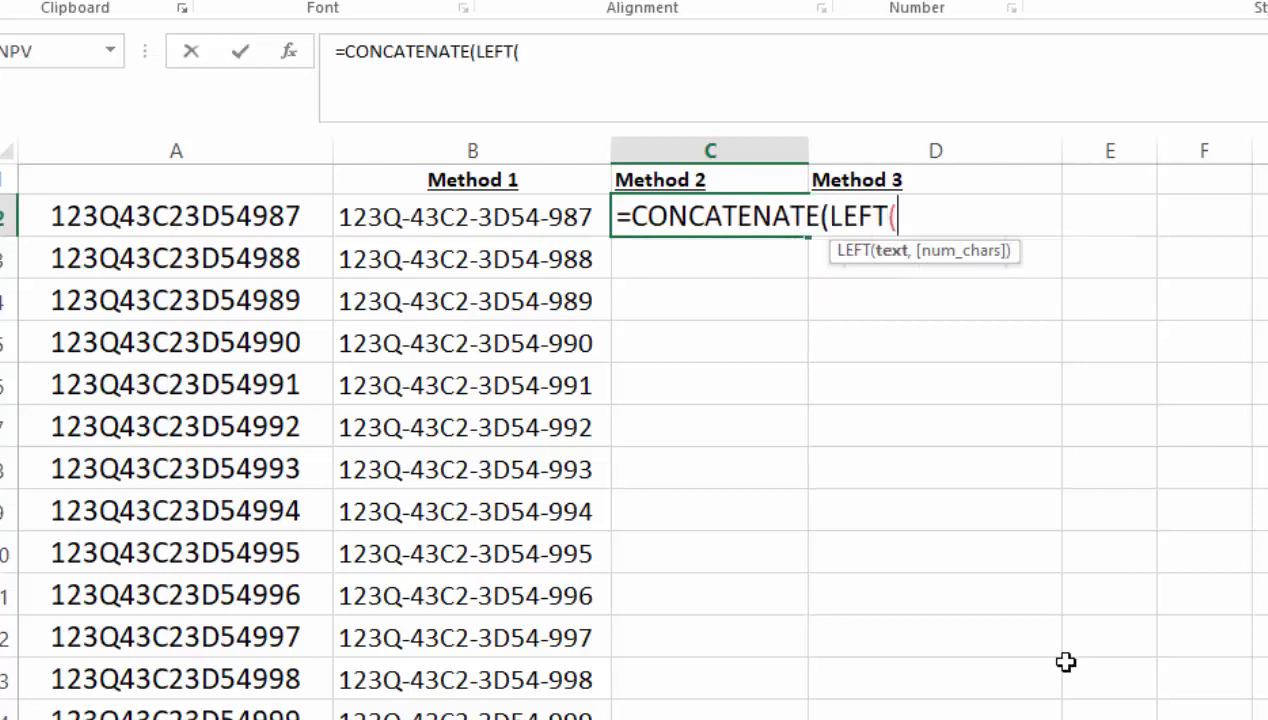
click(204, 208)
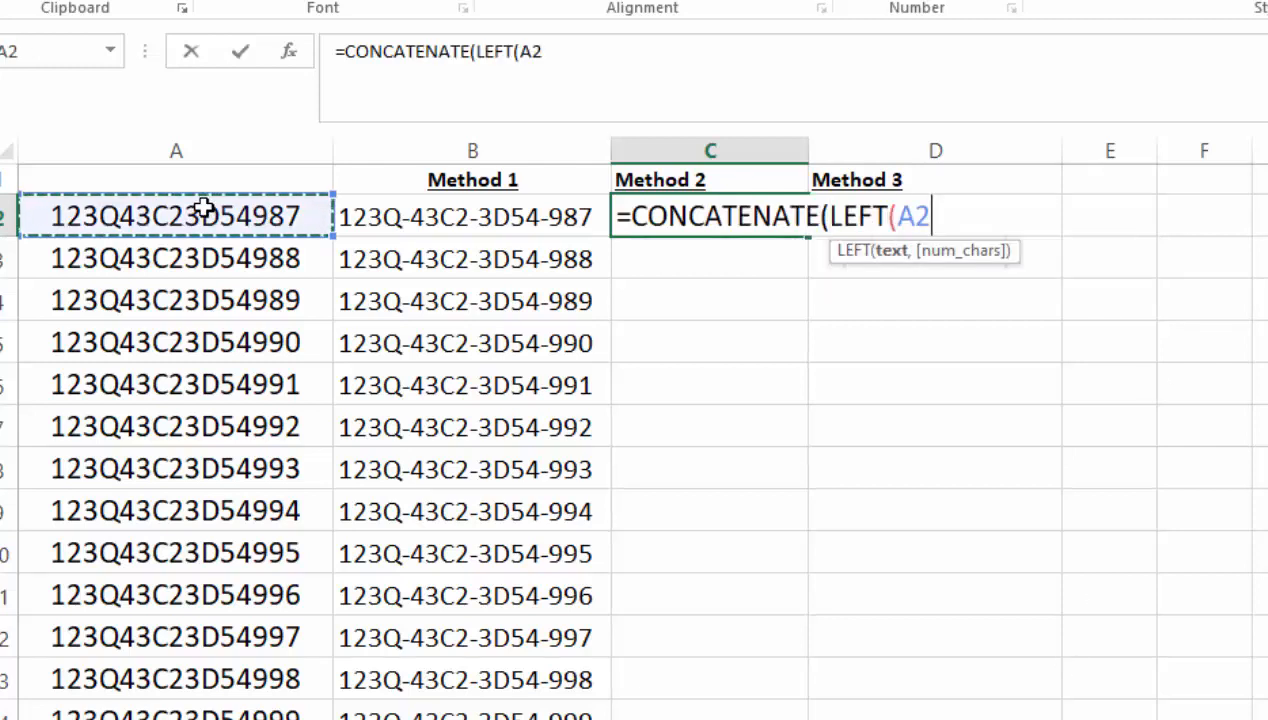
text(,)
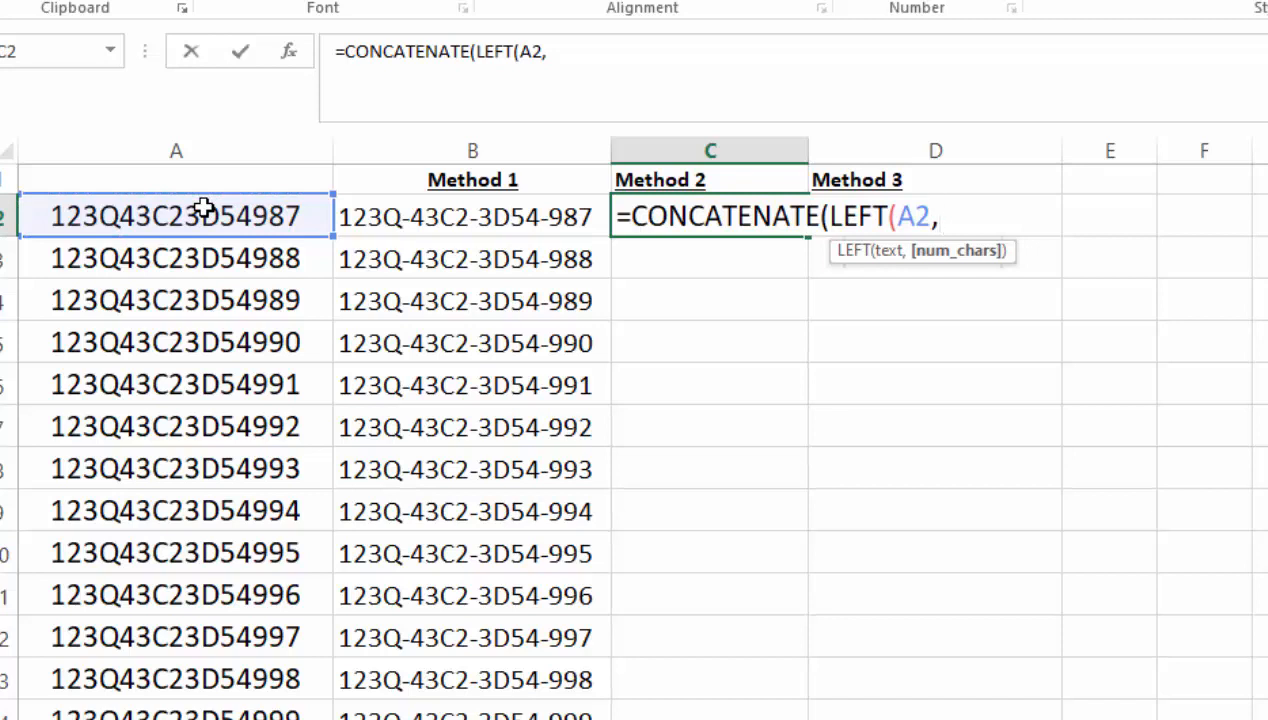
text(4),)
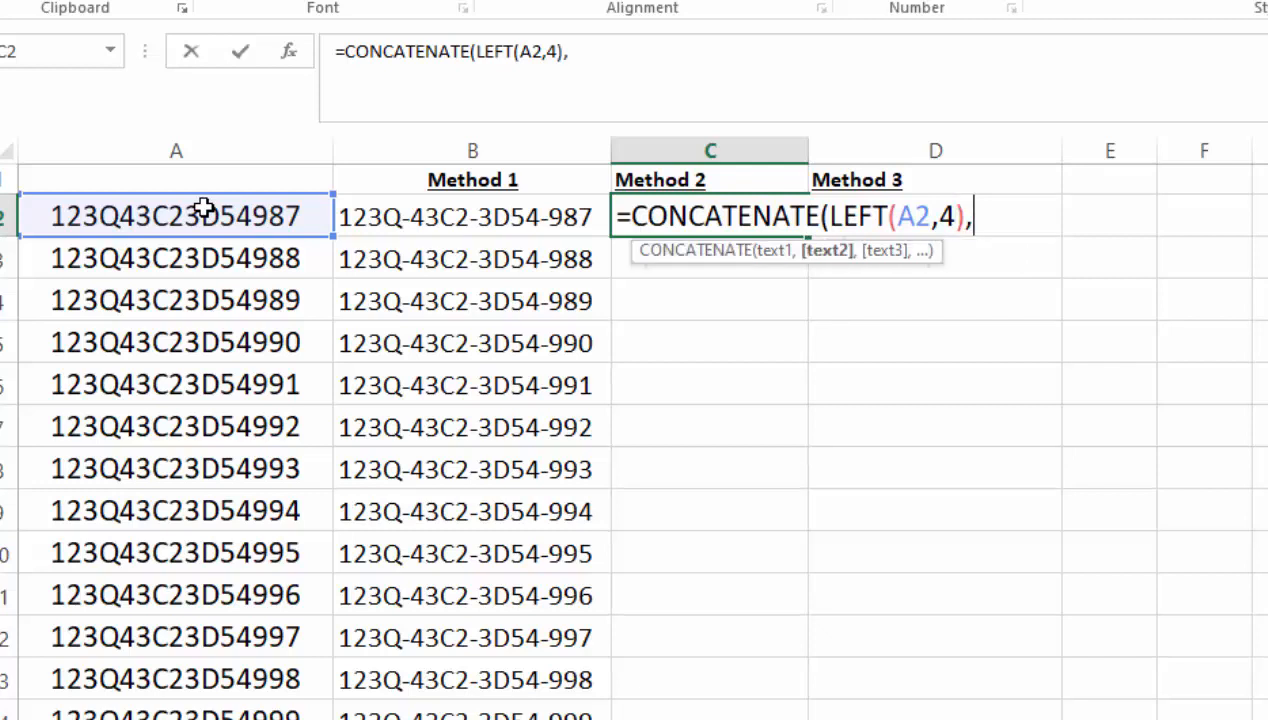
text("-",)
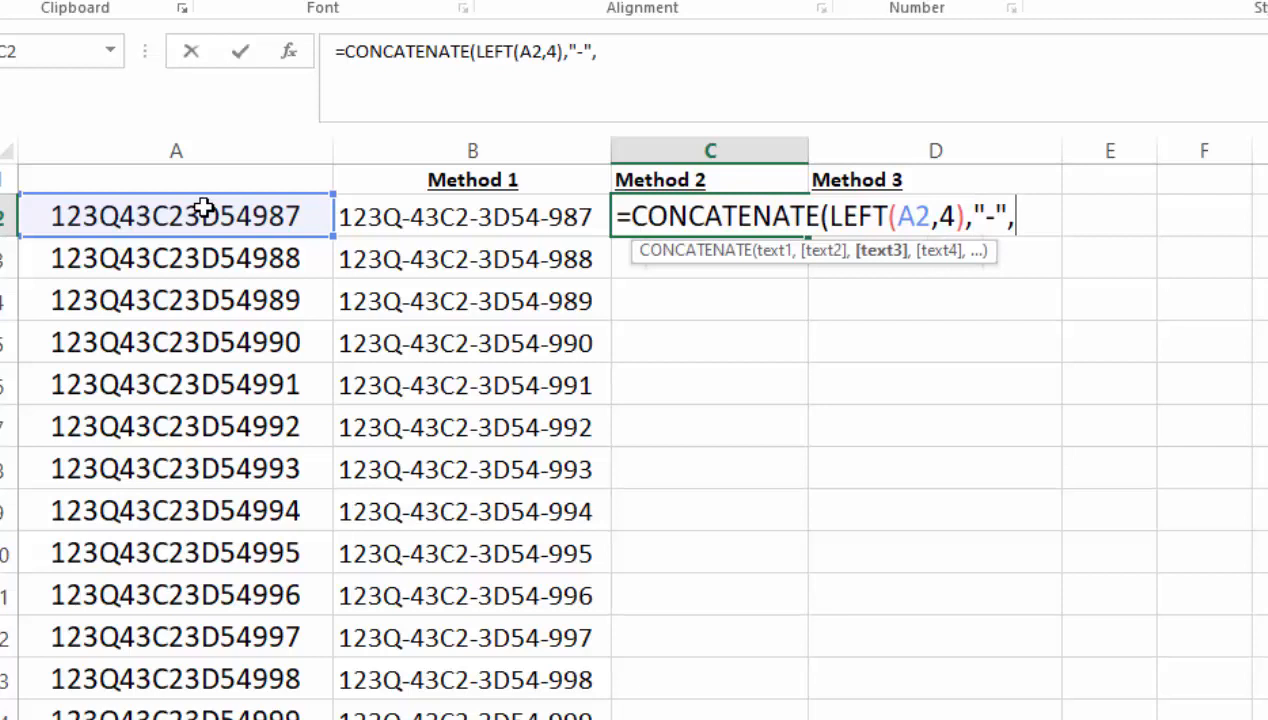
Step: Extend the C2 formula with MID(A2,5,4) for the second group of characters, followed by another "-"
text(MID()
click(203, 209)
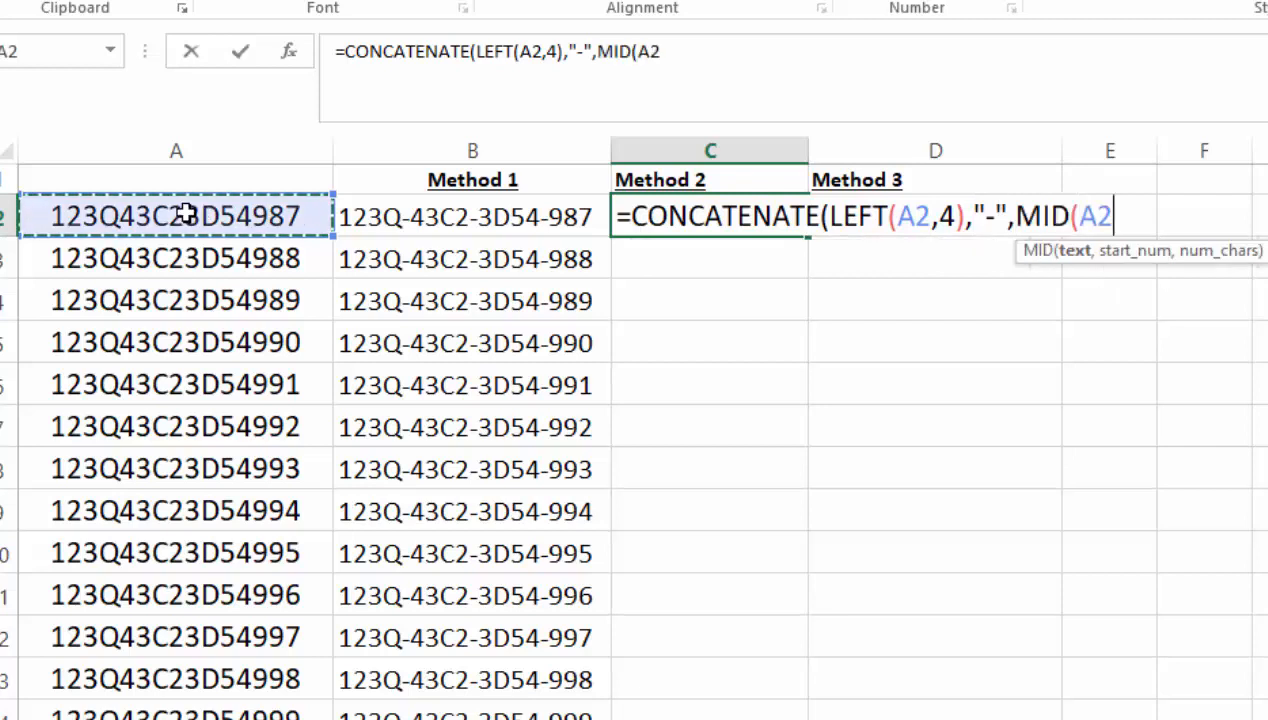
text(,)
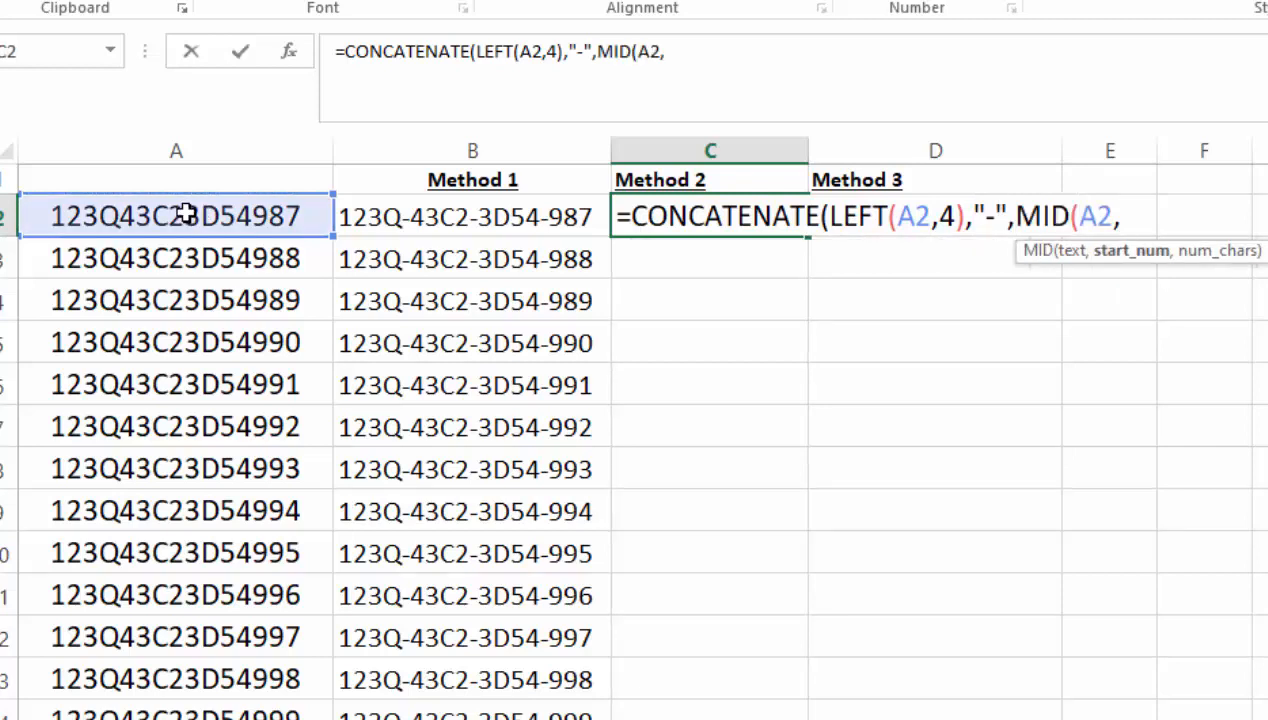
text(5,)
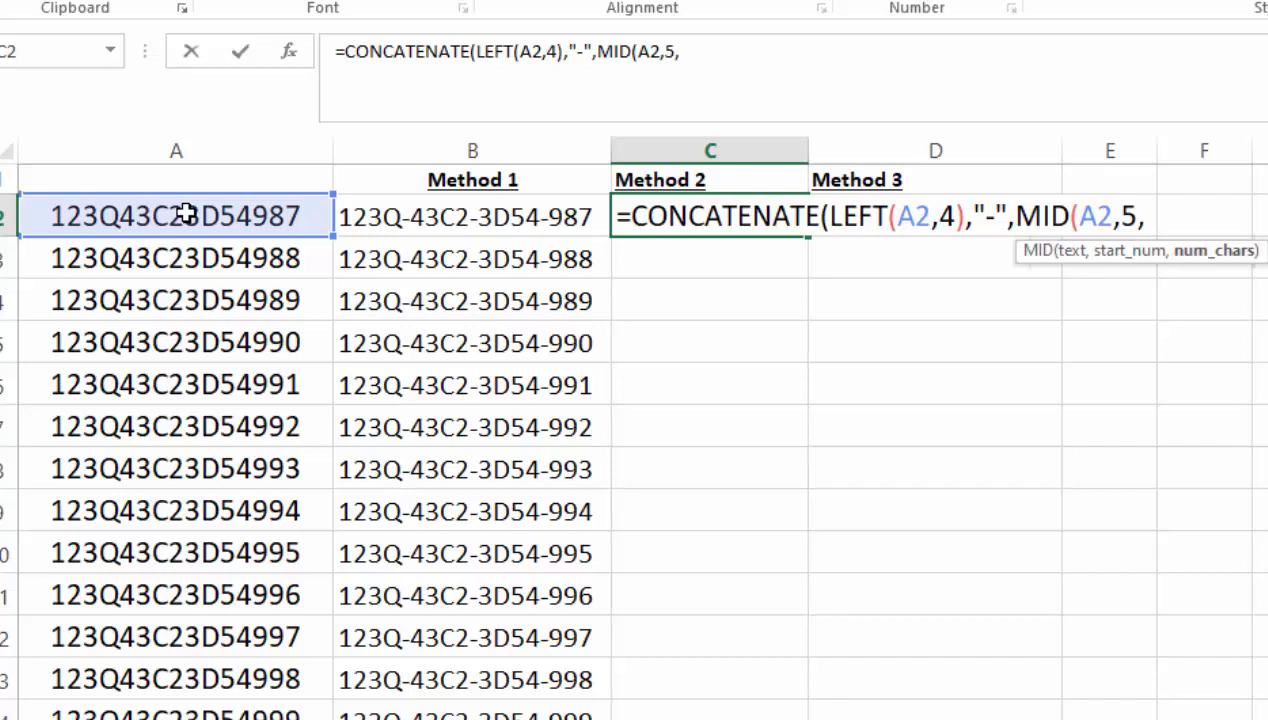
text(4),)
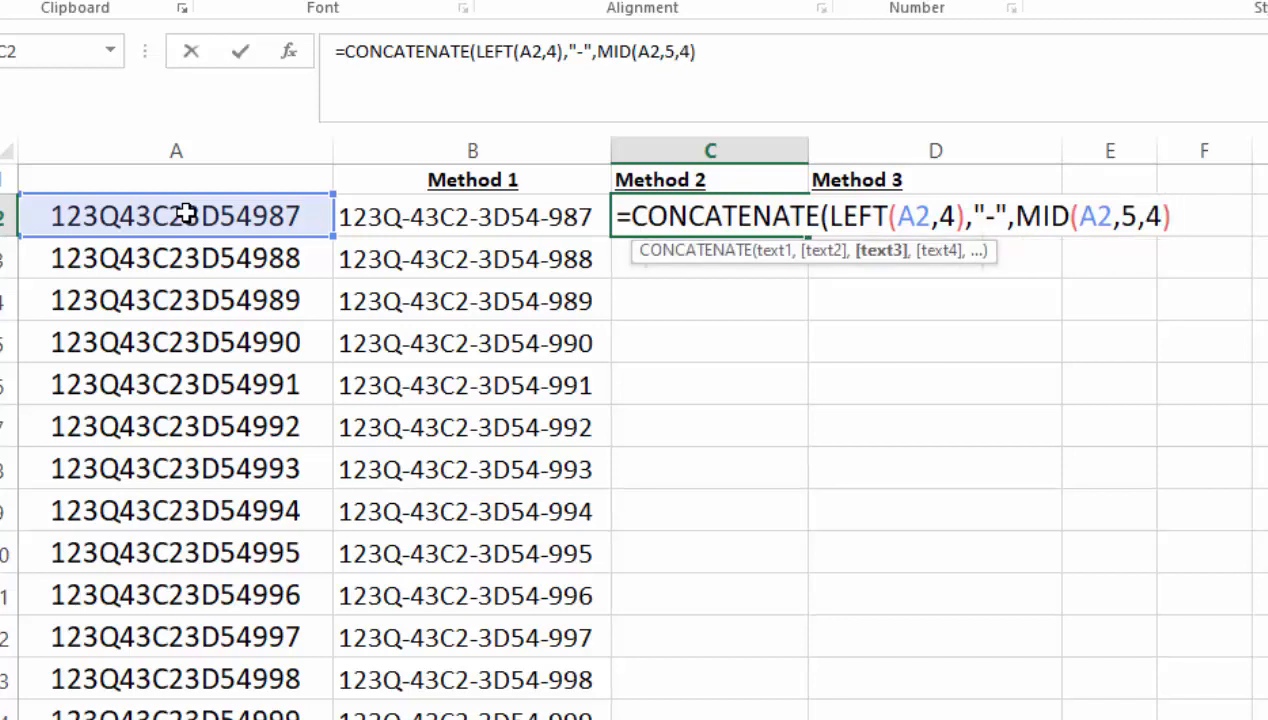
text("-",)
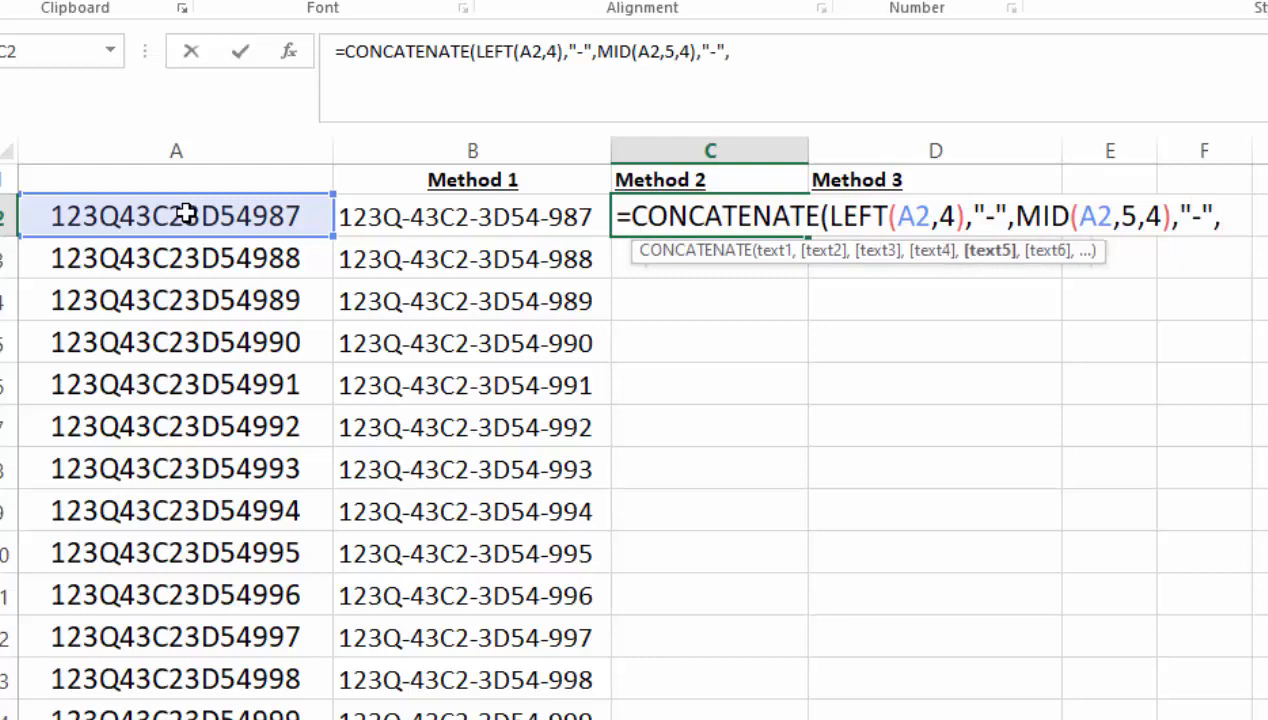
Step: Append MID(A2,9,4) and another "-" to the C2 formula for the third group
text(MID(A2,)
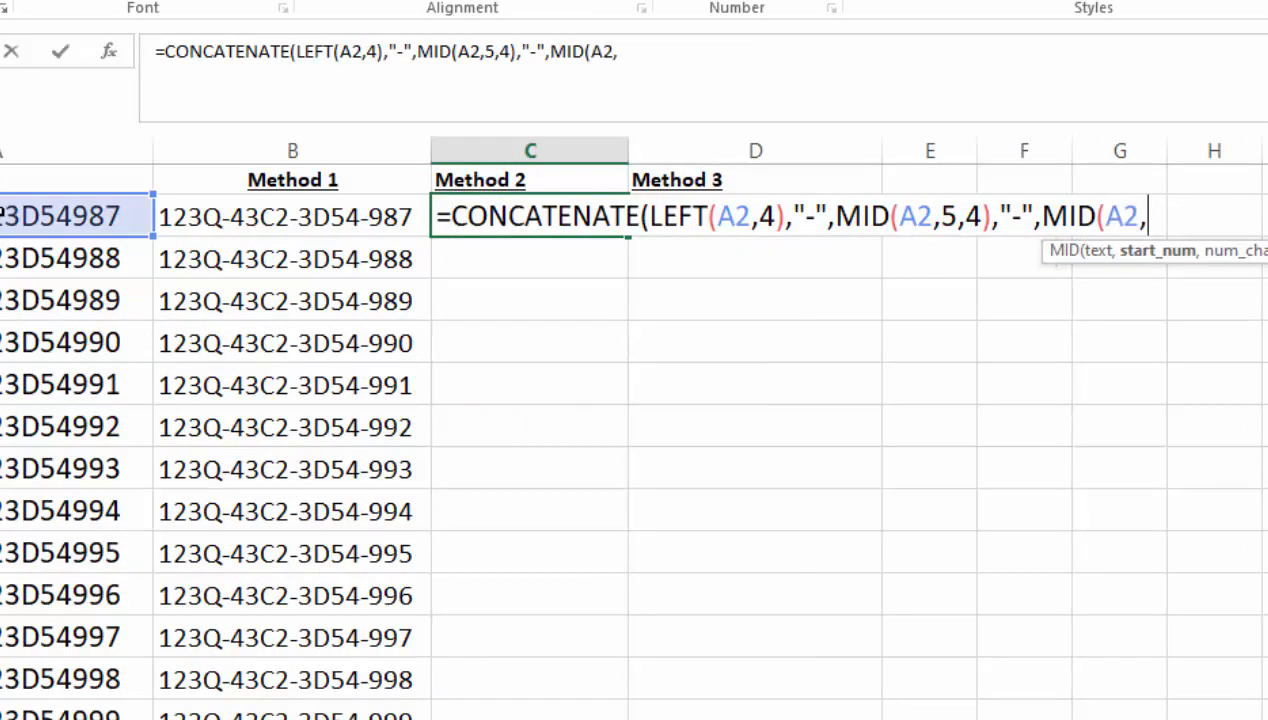
text(9,)
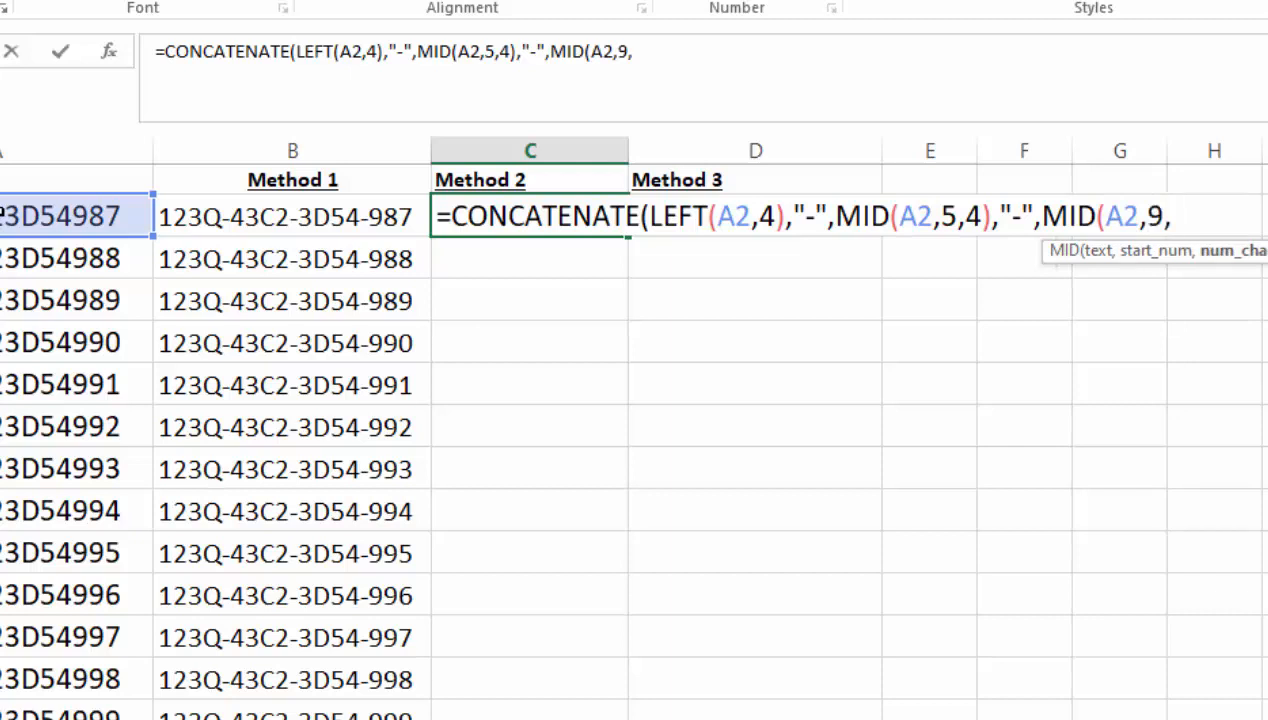
text(4),)
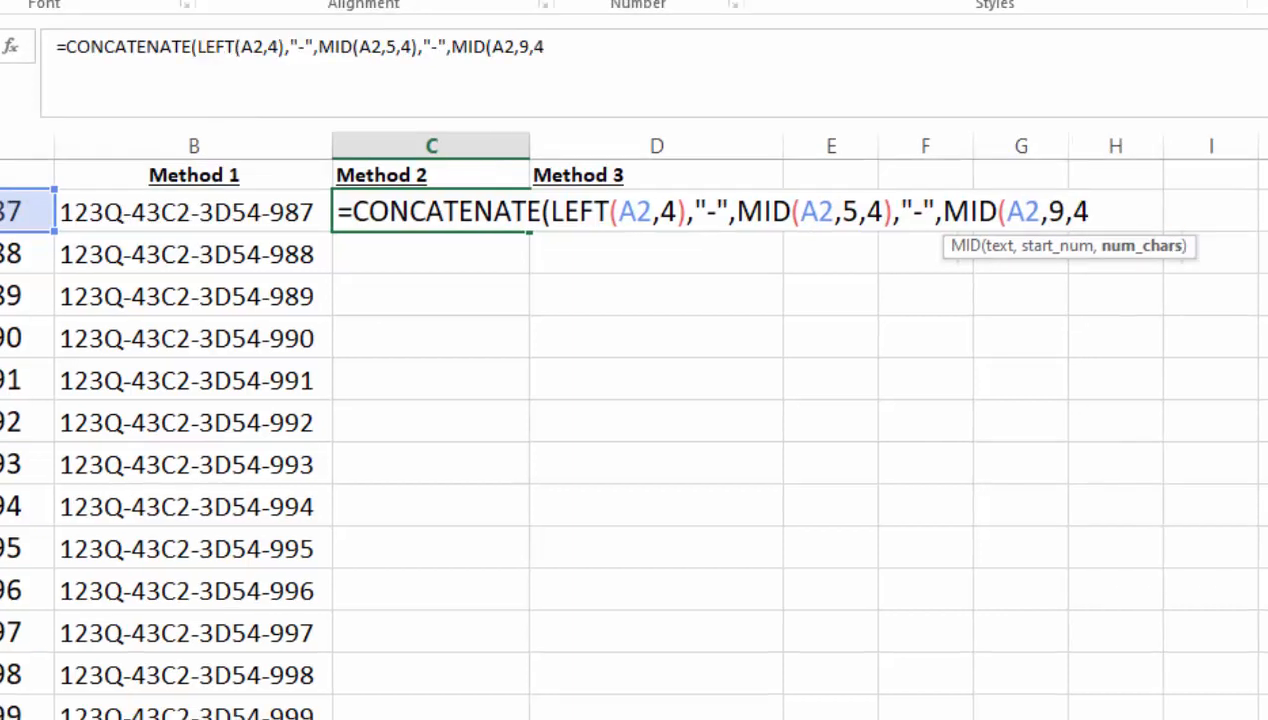
text("-)
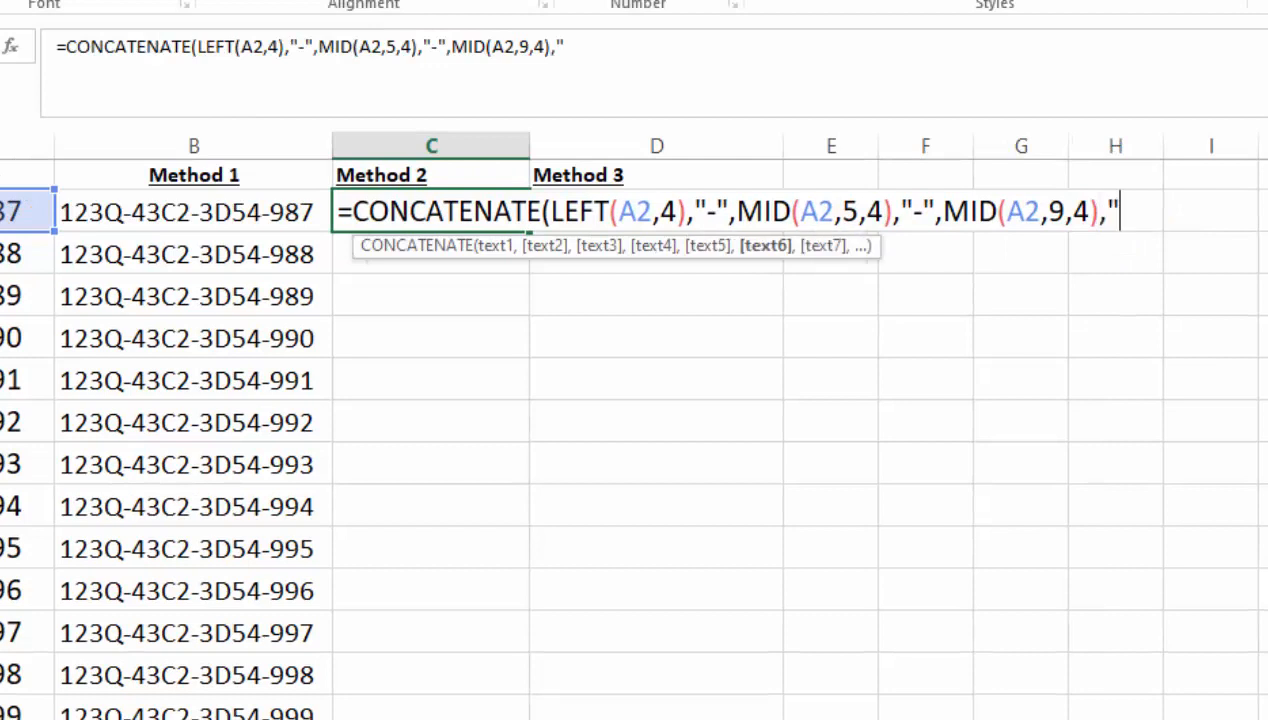
Step: Complete the CONCATENATE formula in C2 with RIGHT(A2,4) as its final part and enter it
text(",RIGHT()
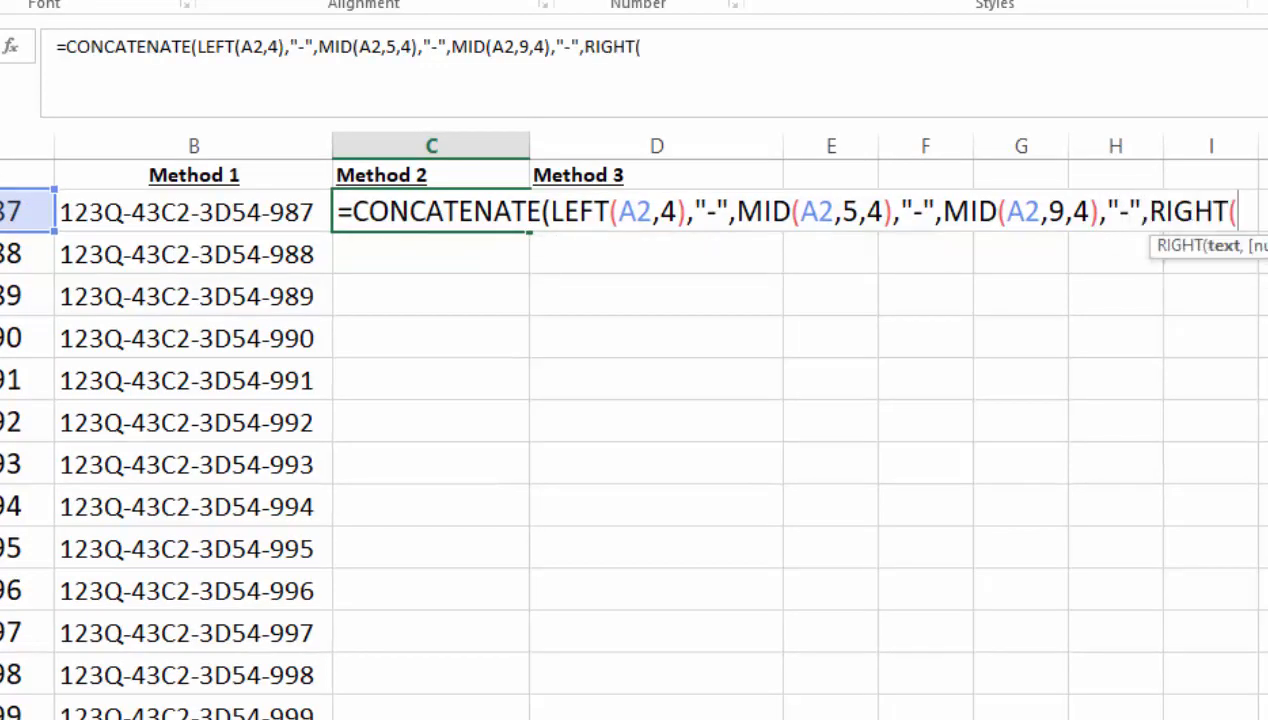
text(A2,)
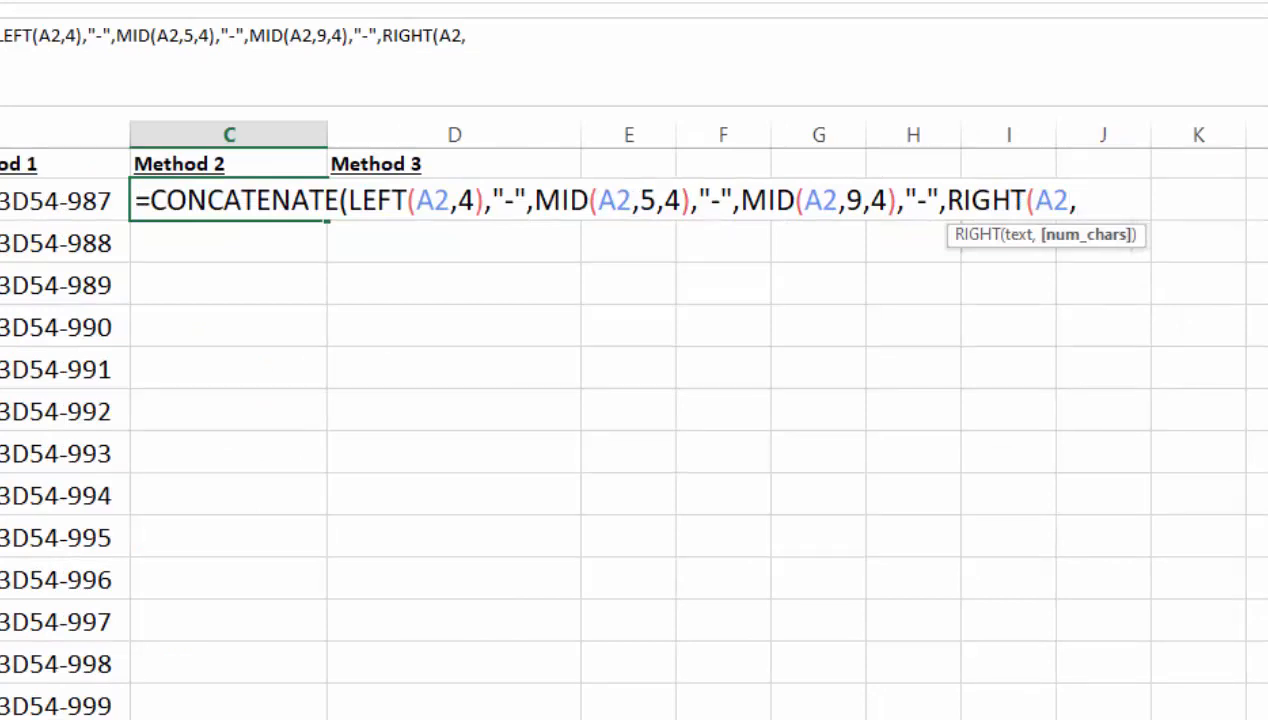
text(4)))
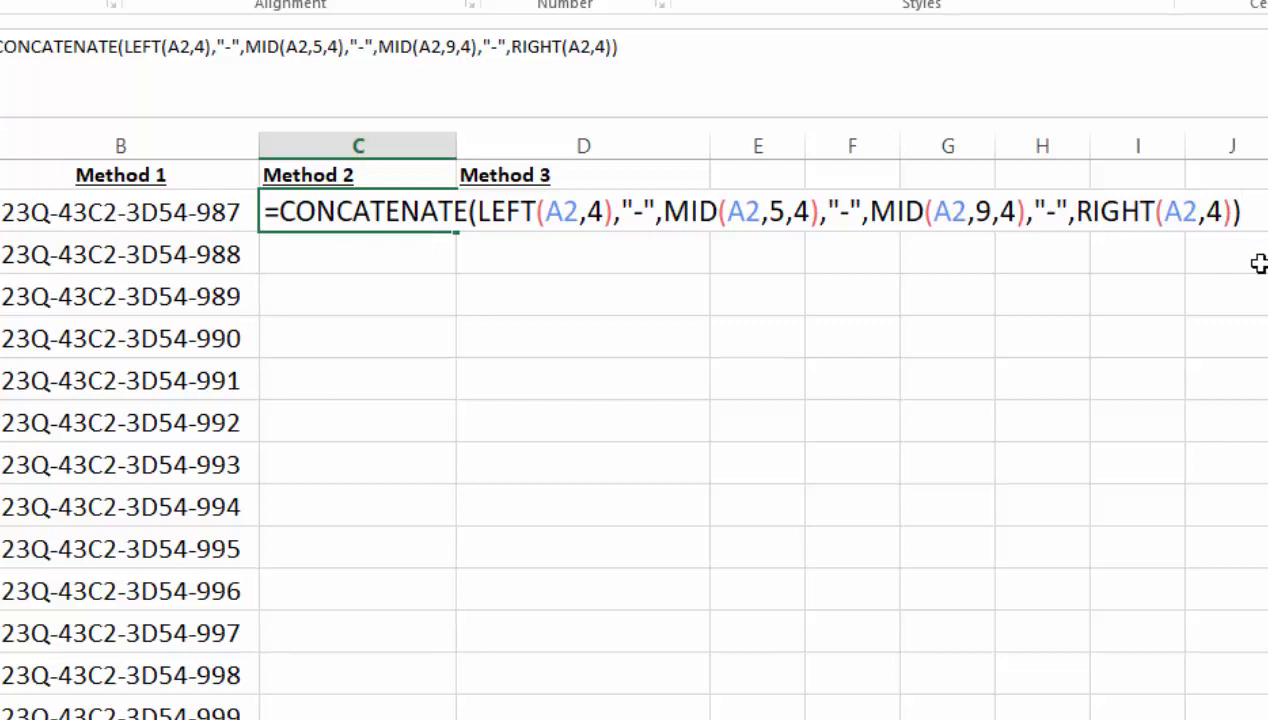
key(Return)
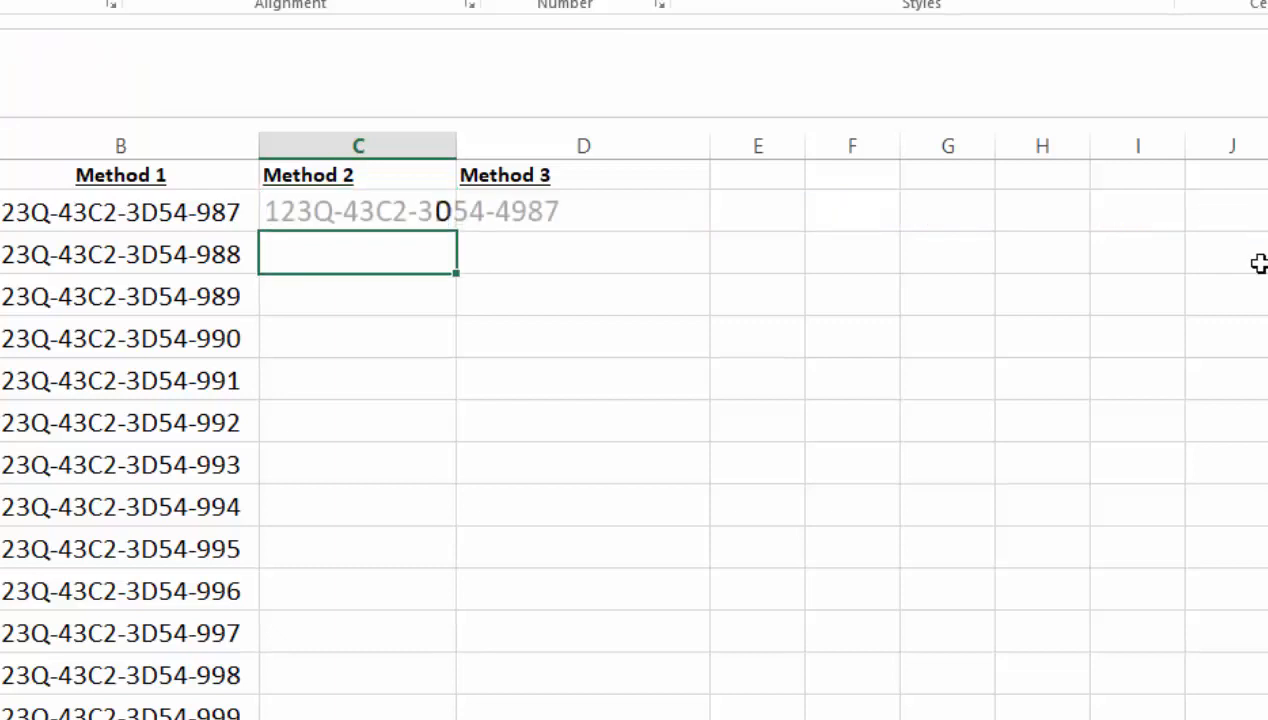
Step: Autofit column C and fill the C2 formula down alongside all the codes in column A
double_click(456, 142)
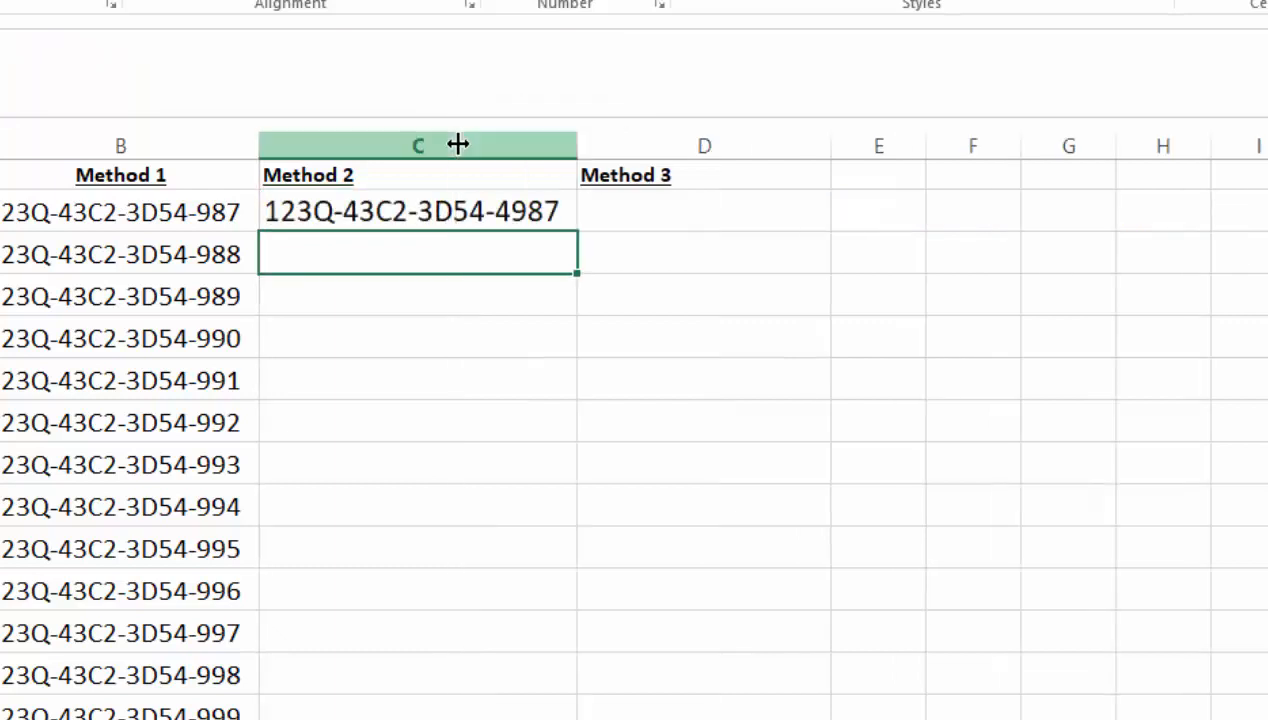
click(504, 204)
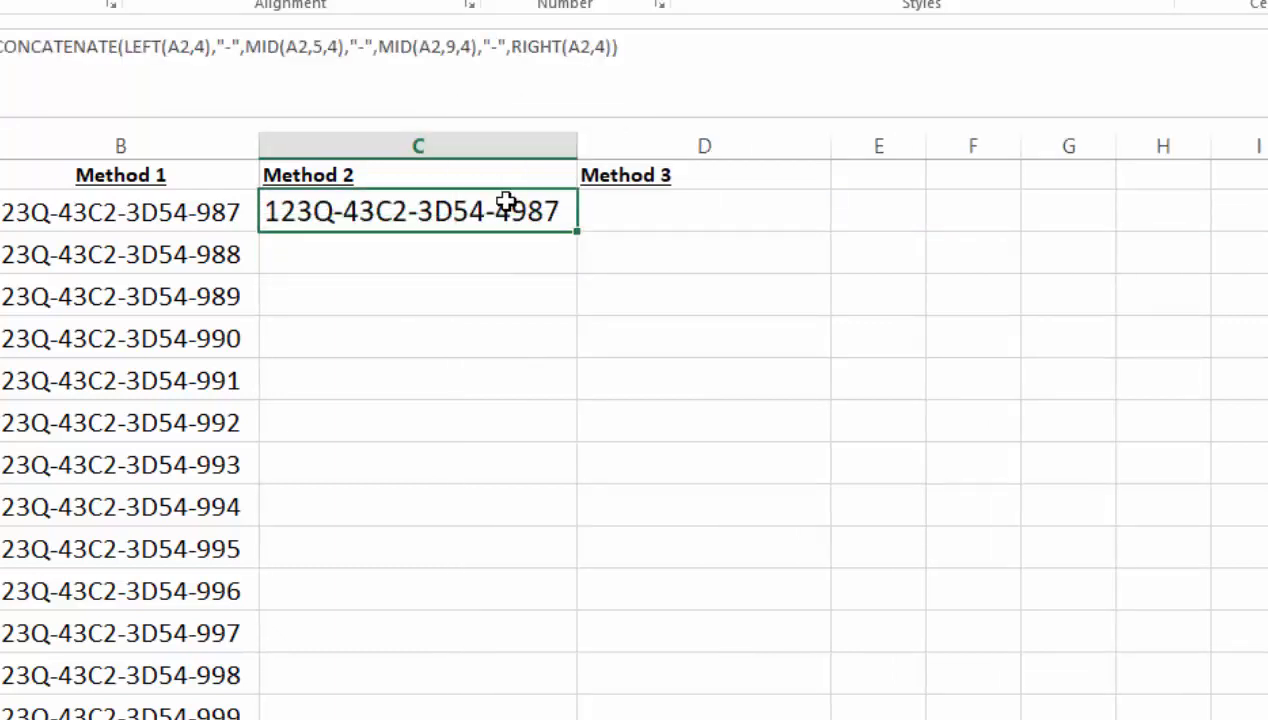
double_click(578, 235)
click(413, 210)
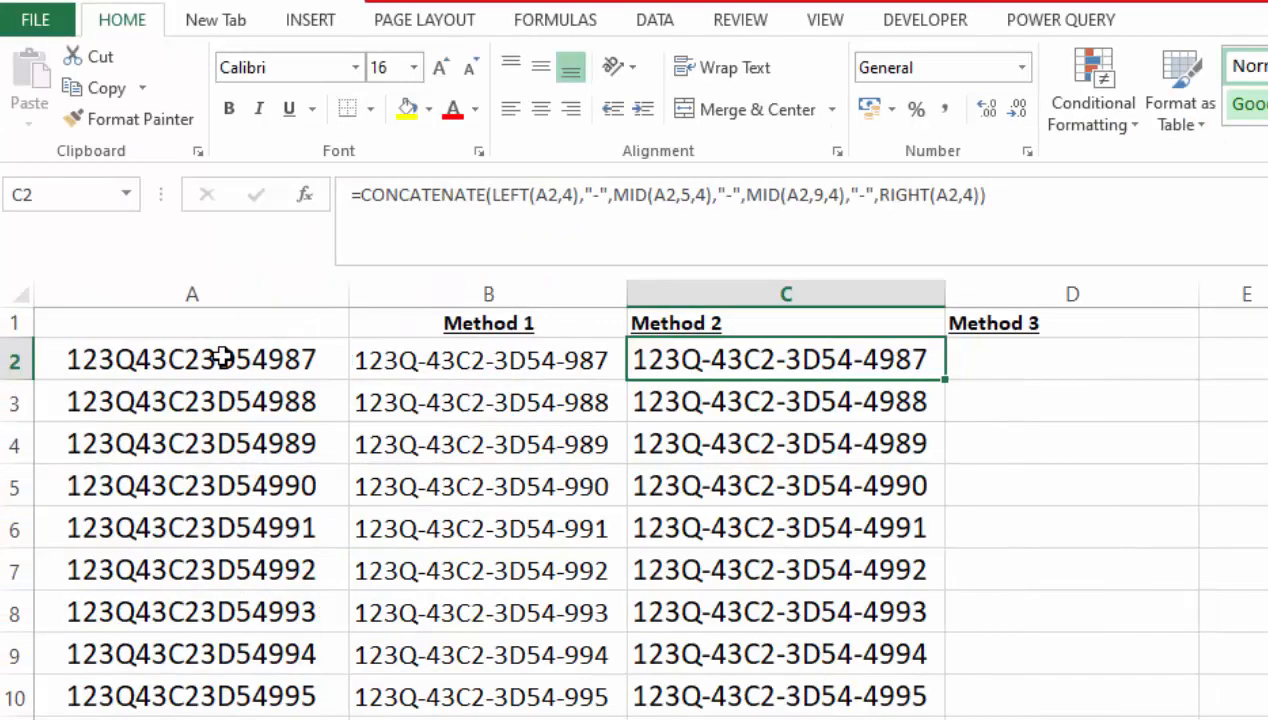
Step: Try deleting the source codes from A2 down while column C holds CONCATENATE formulas, and undo the deletion
drag(222, 357, 200, 718)
key(Delete)
scroll(815, 400, up, 1)
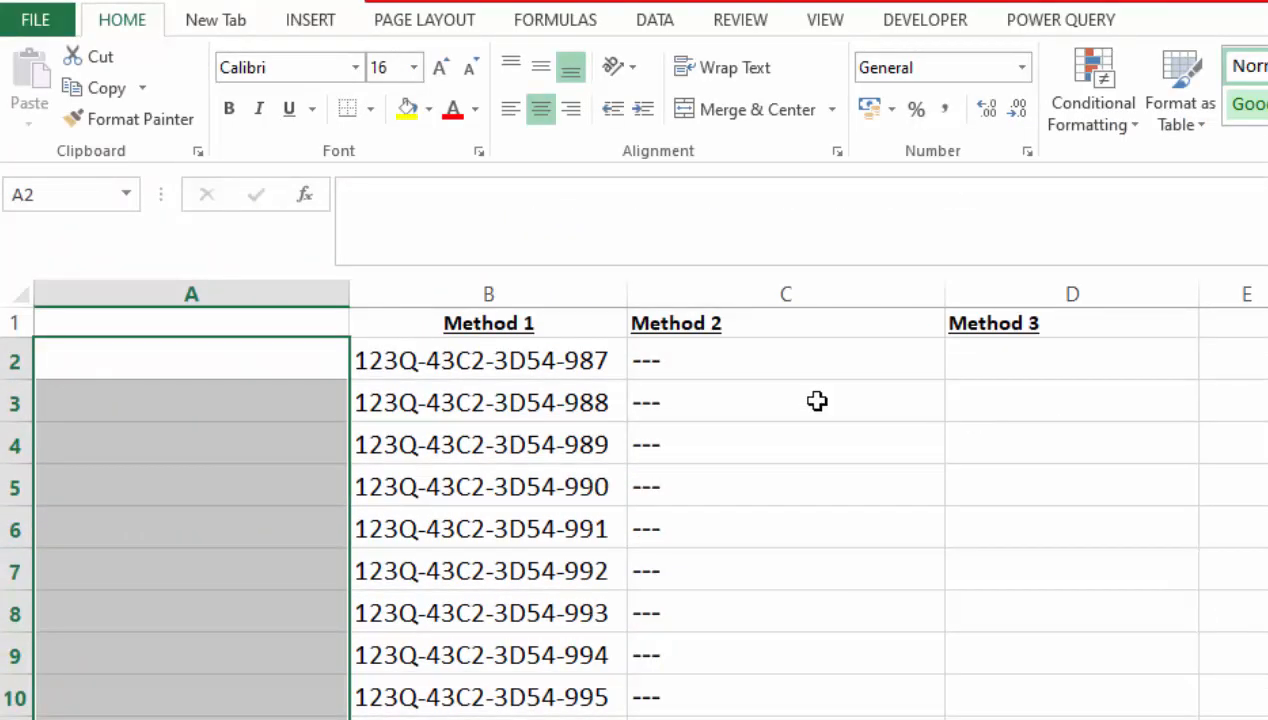
key(ctrl+z)
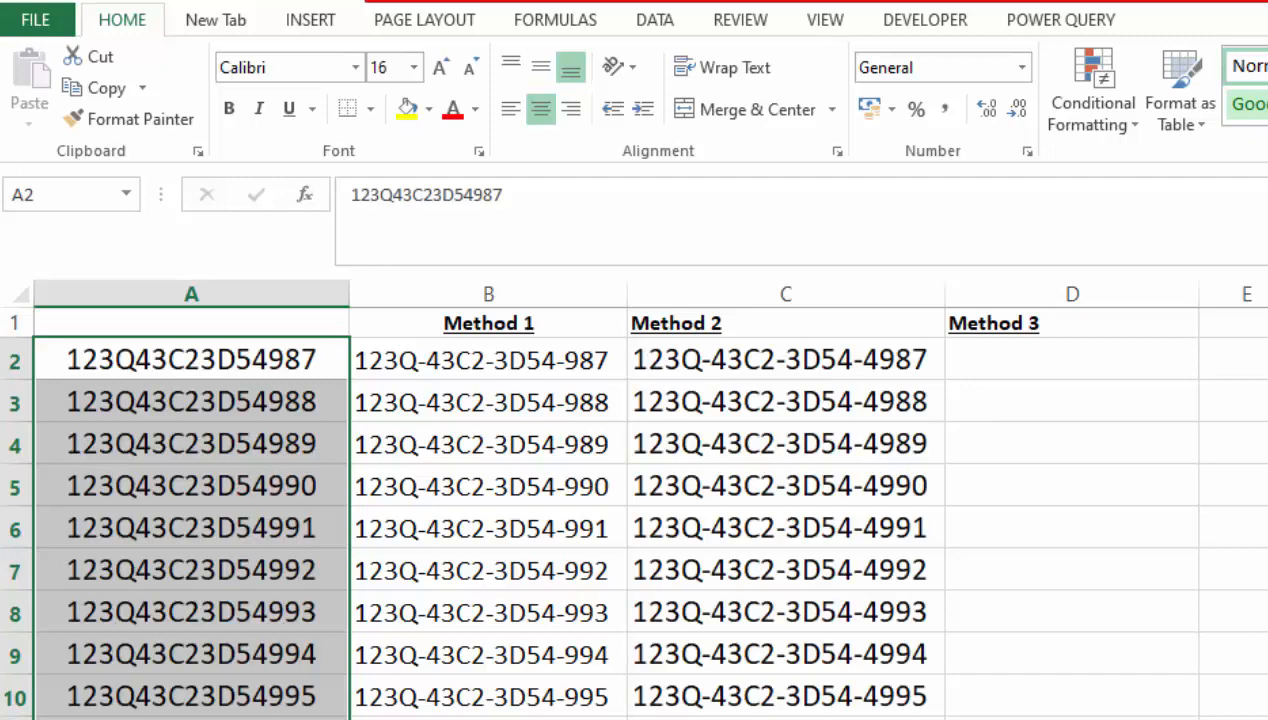
Step: Copy the Method 2 results from C2 down and paste them over the formulas as values only
drag(785, 359, 785, 718)
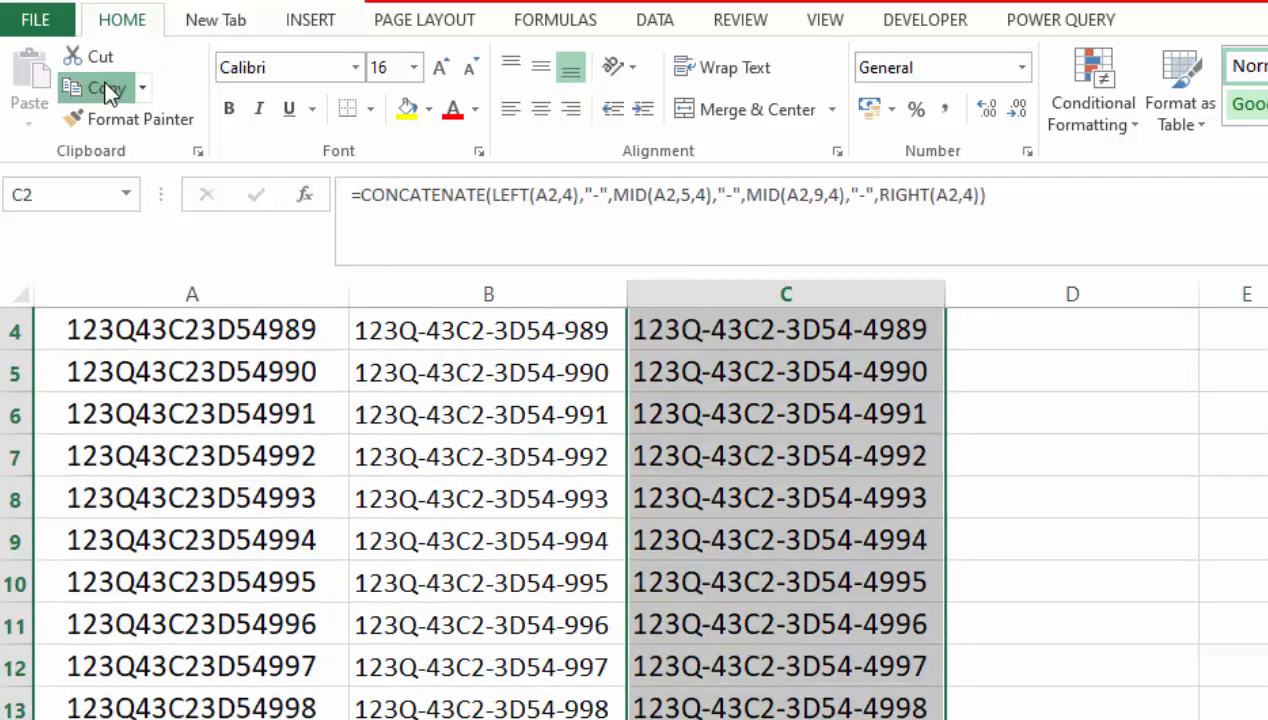
click(105, 88)
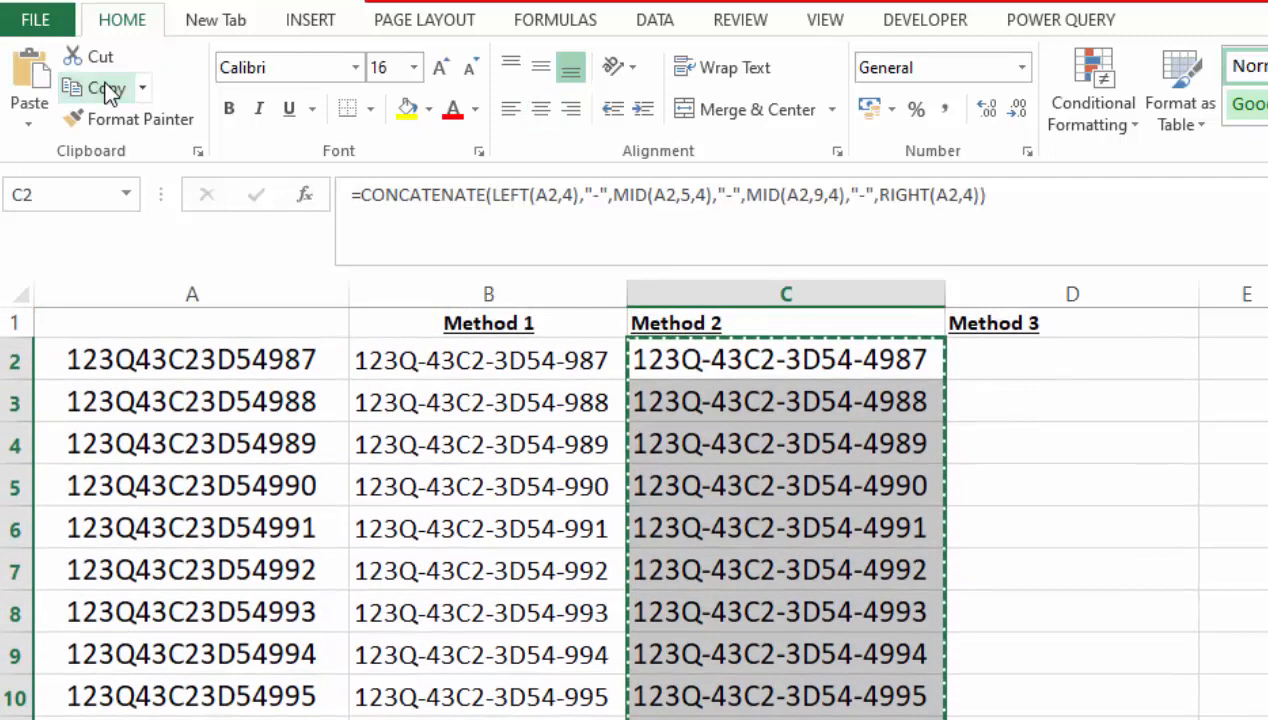
click(29, 124)
click(25, 301)
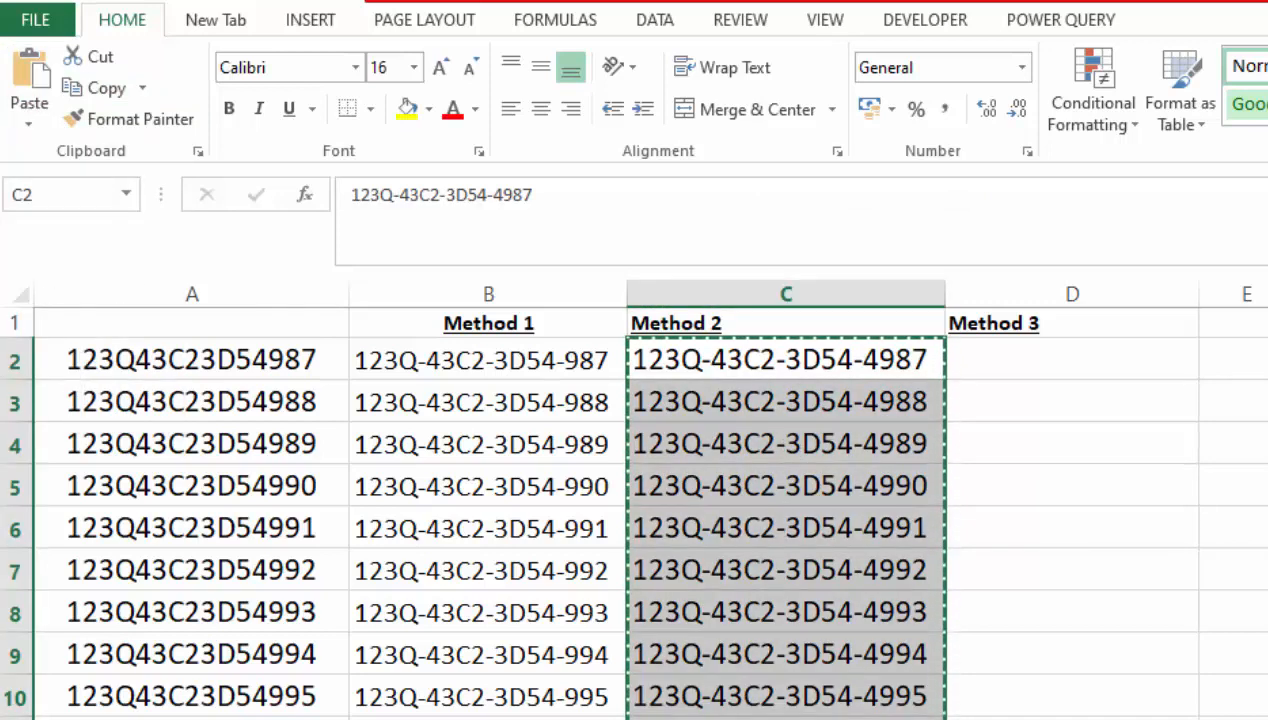
key(Escape)
drag(240, 372, 190, 718)
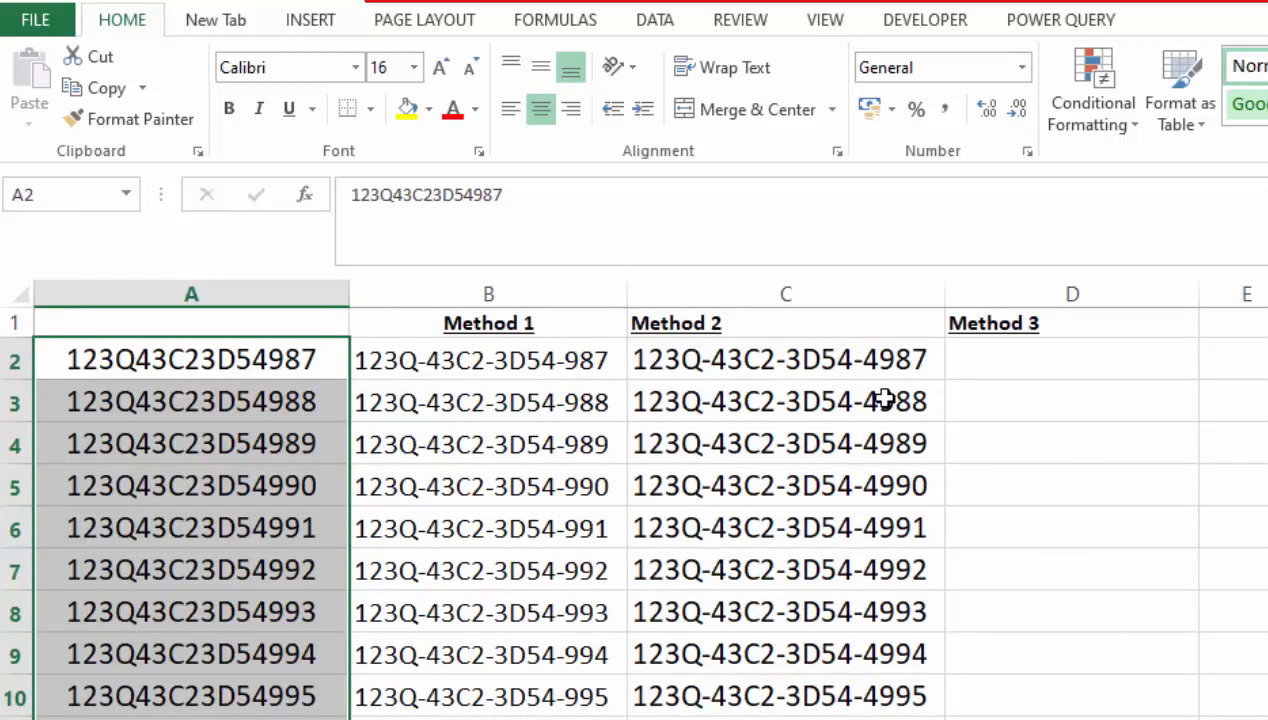
click(1039, 362)
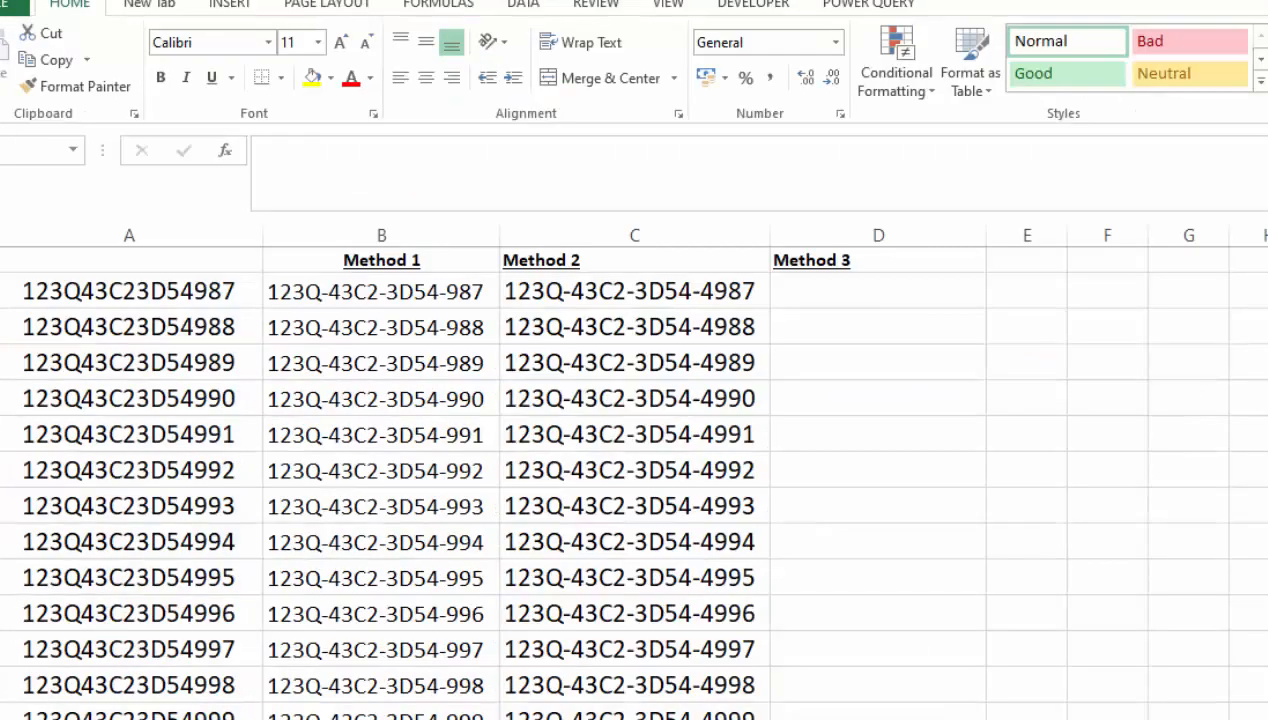
click(1173, 537)
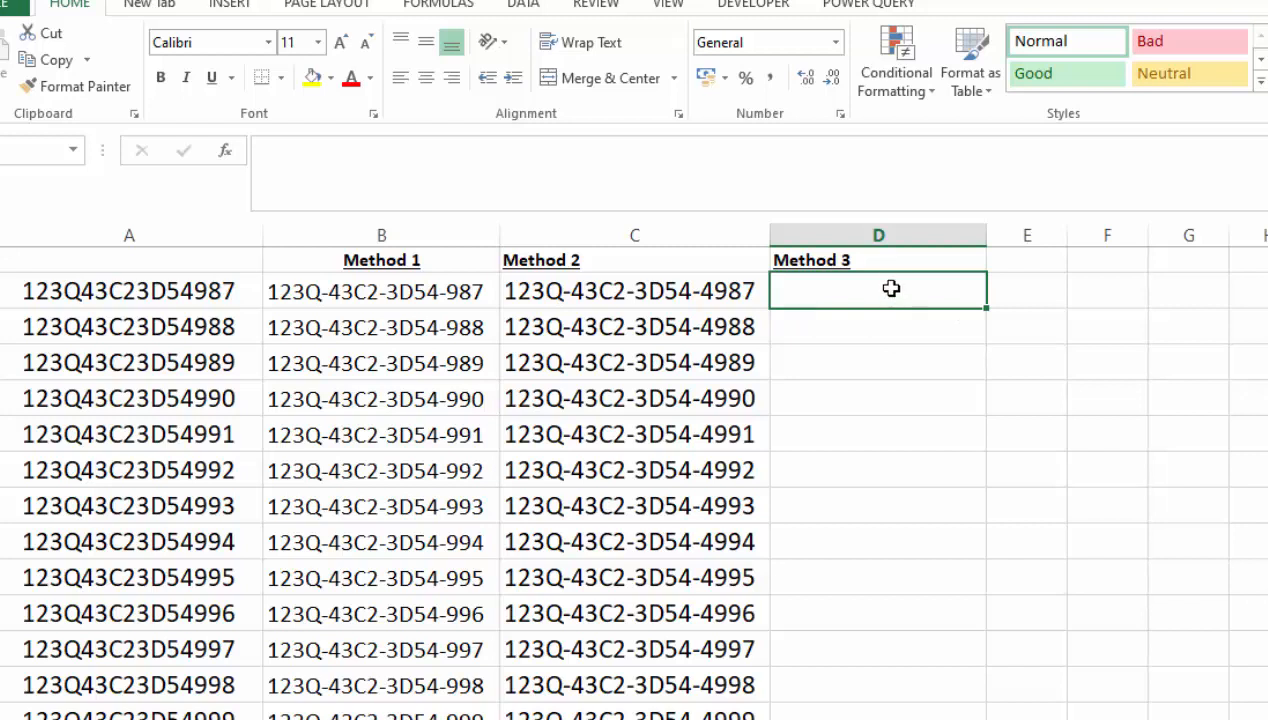
Step: Apply the custom number format ####-####-####-#### to the Method 3 cells from D2 down
drag(892, 289, 878, 712)
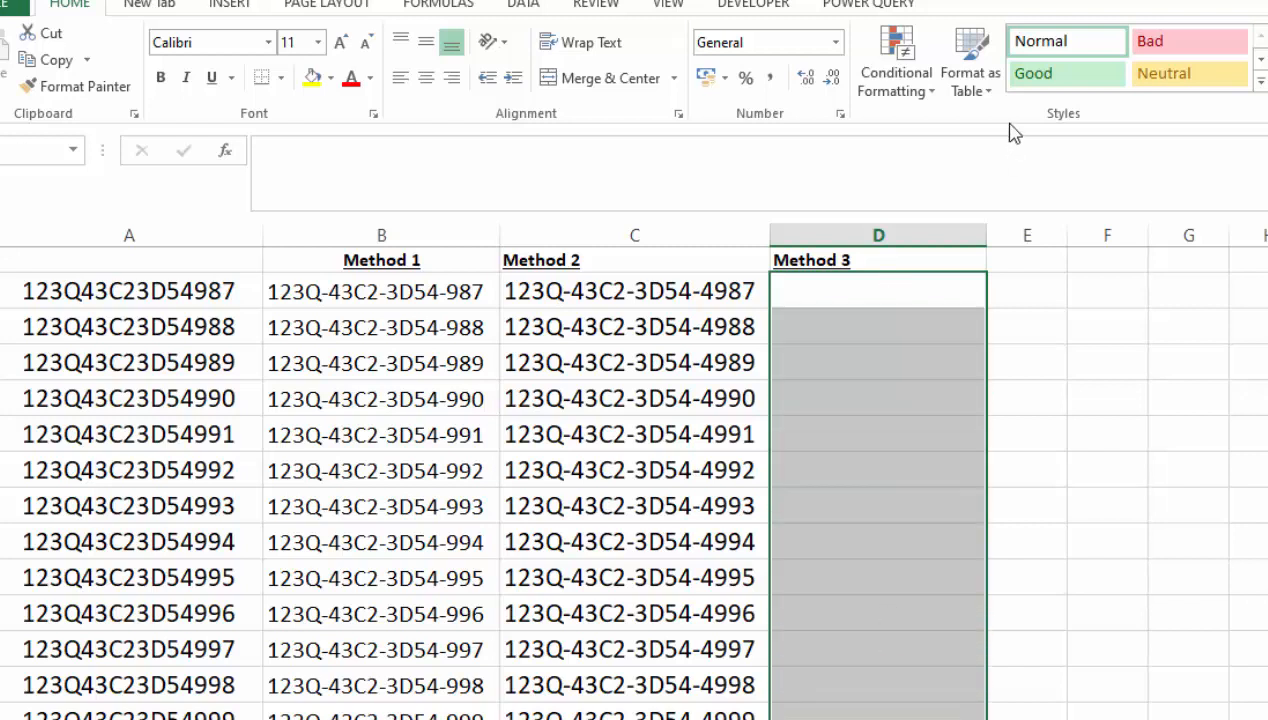
click(845, 121)
click(584, 464)
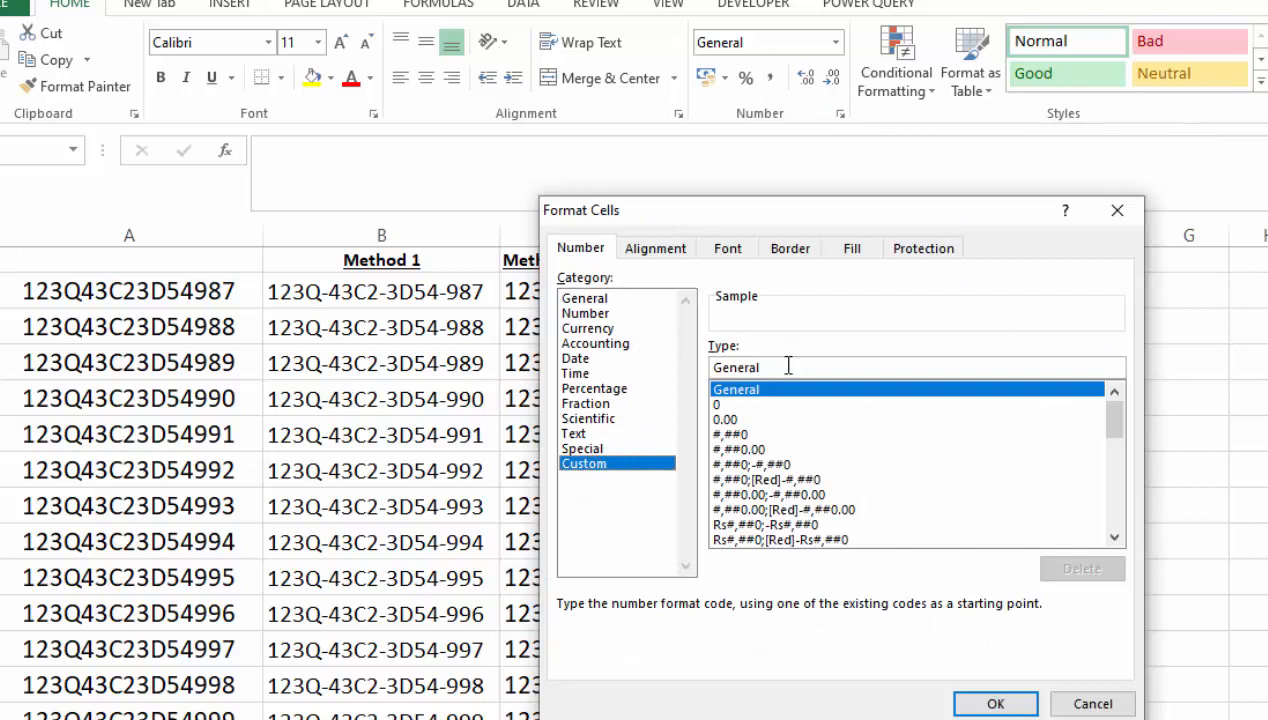
click(788, 366)
drag(781, 362, 547, 355)
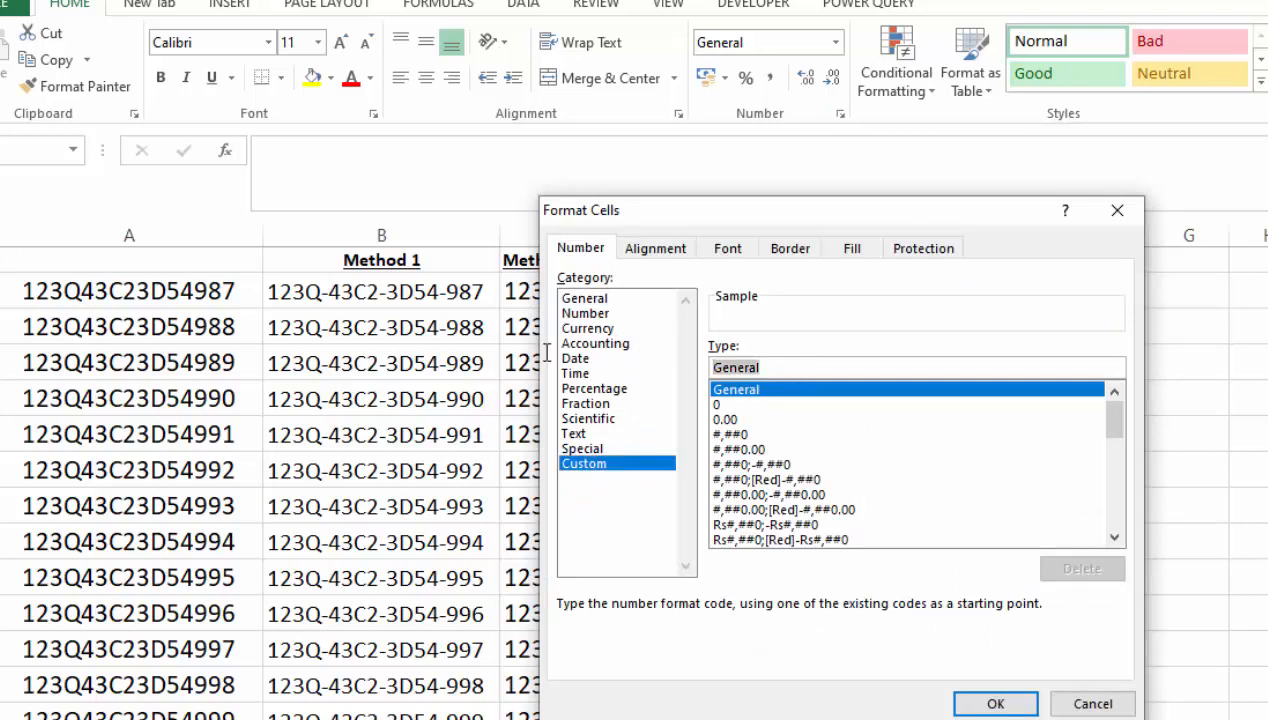
text(#)
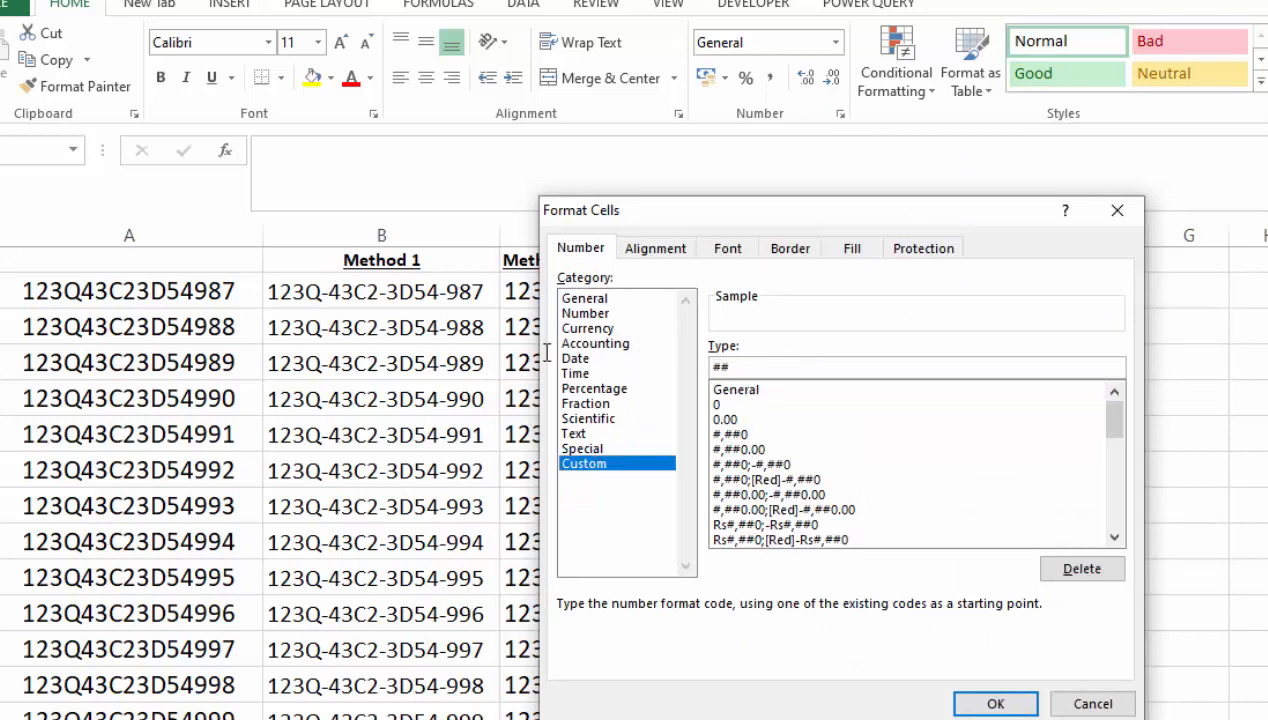
text(###)
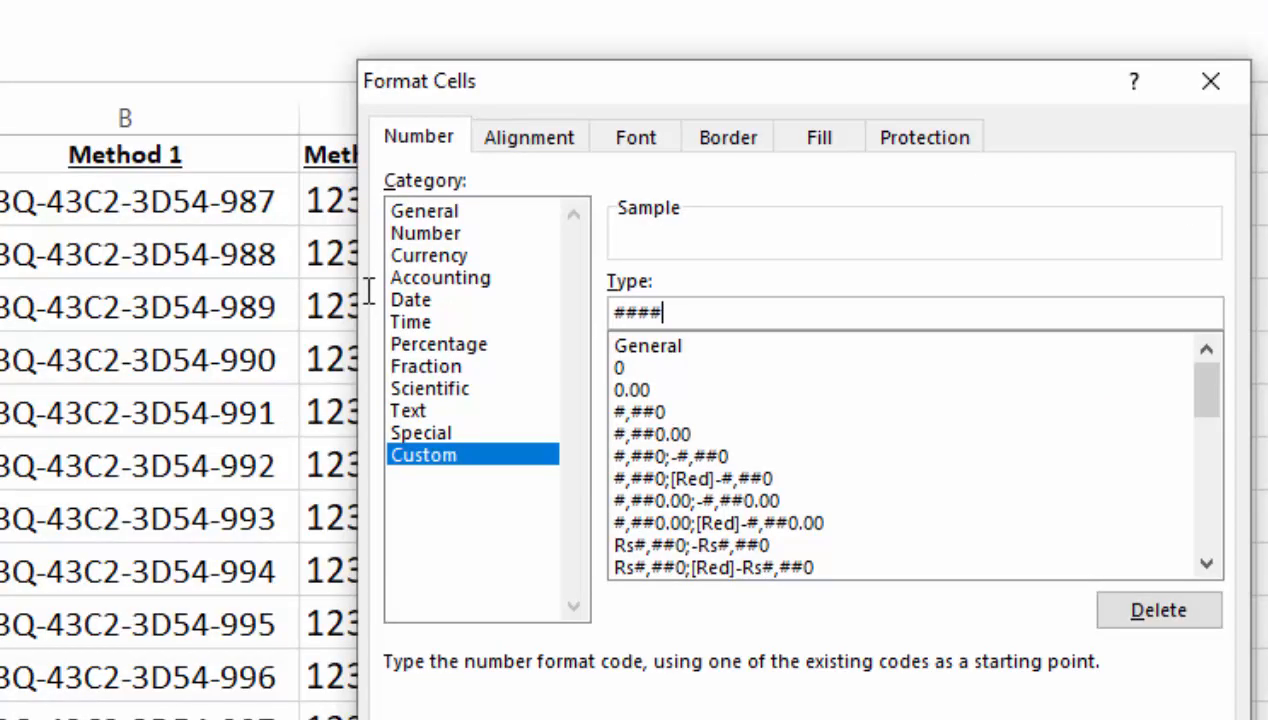
text(-####-###)
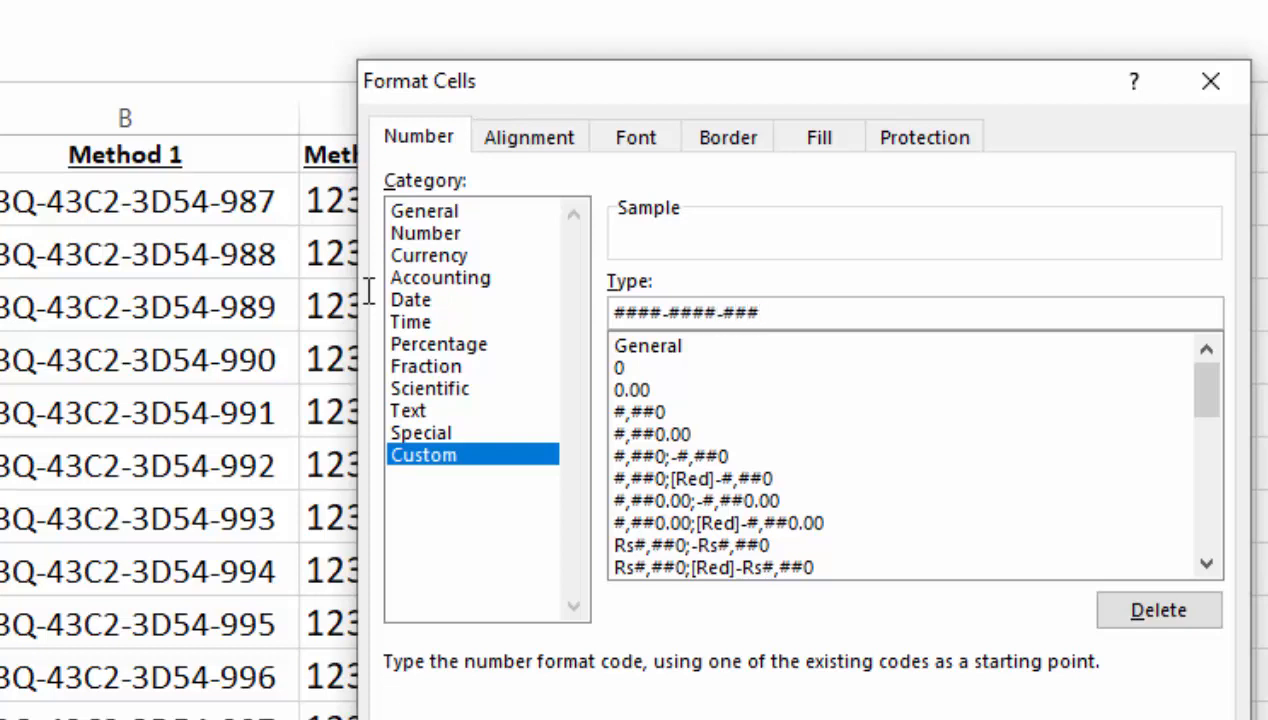
text(#-####)
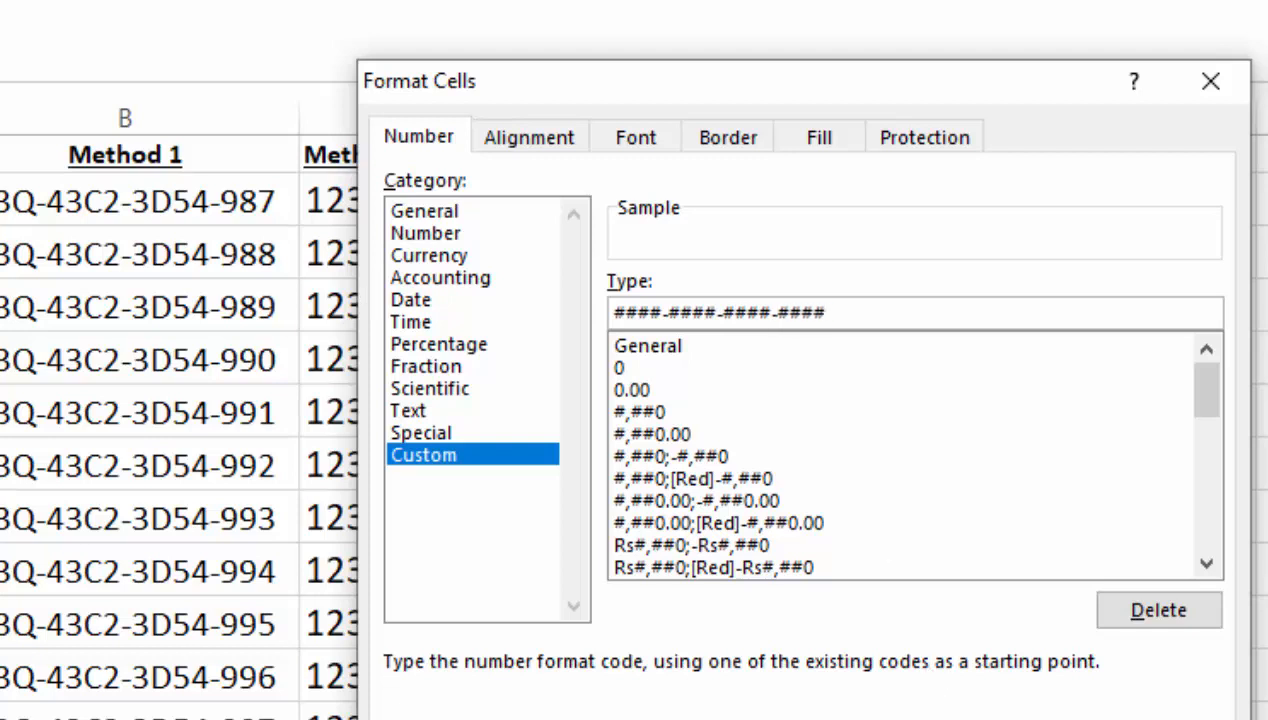
key(Return)
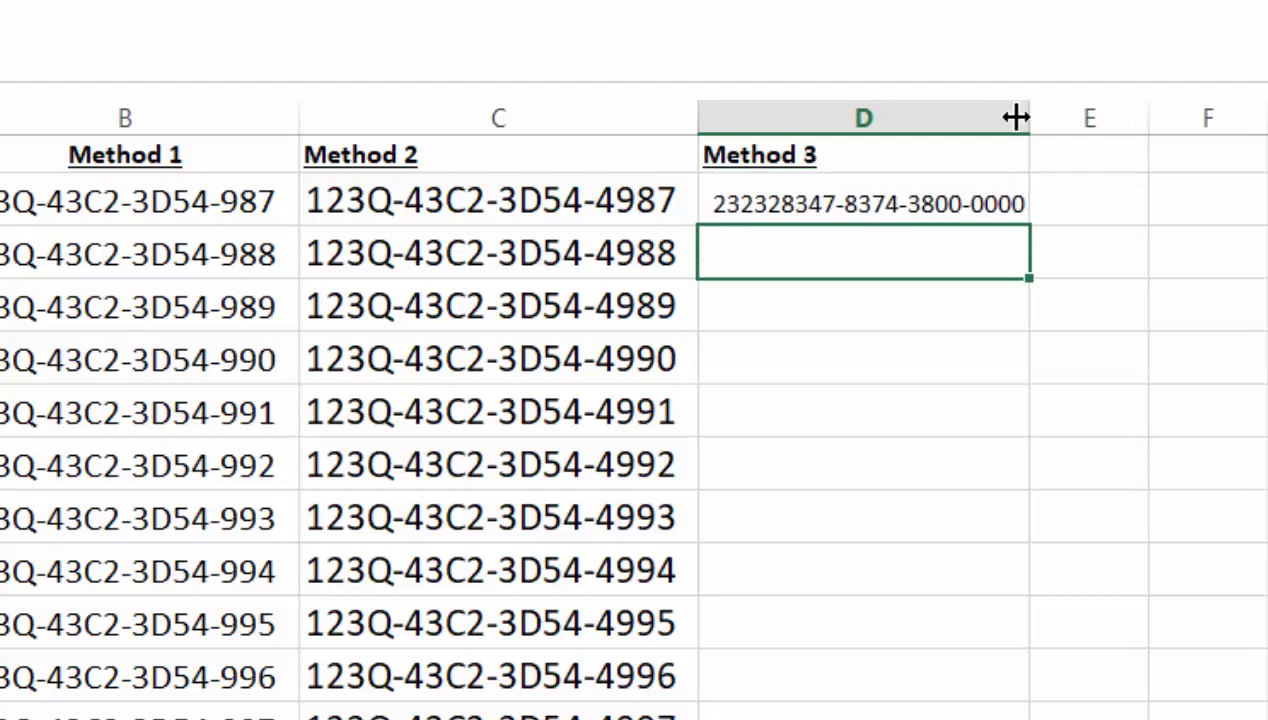
click(967, 211)
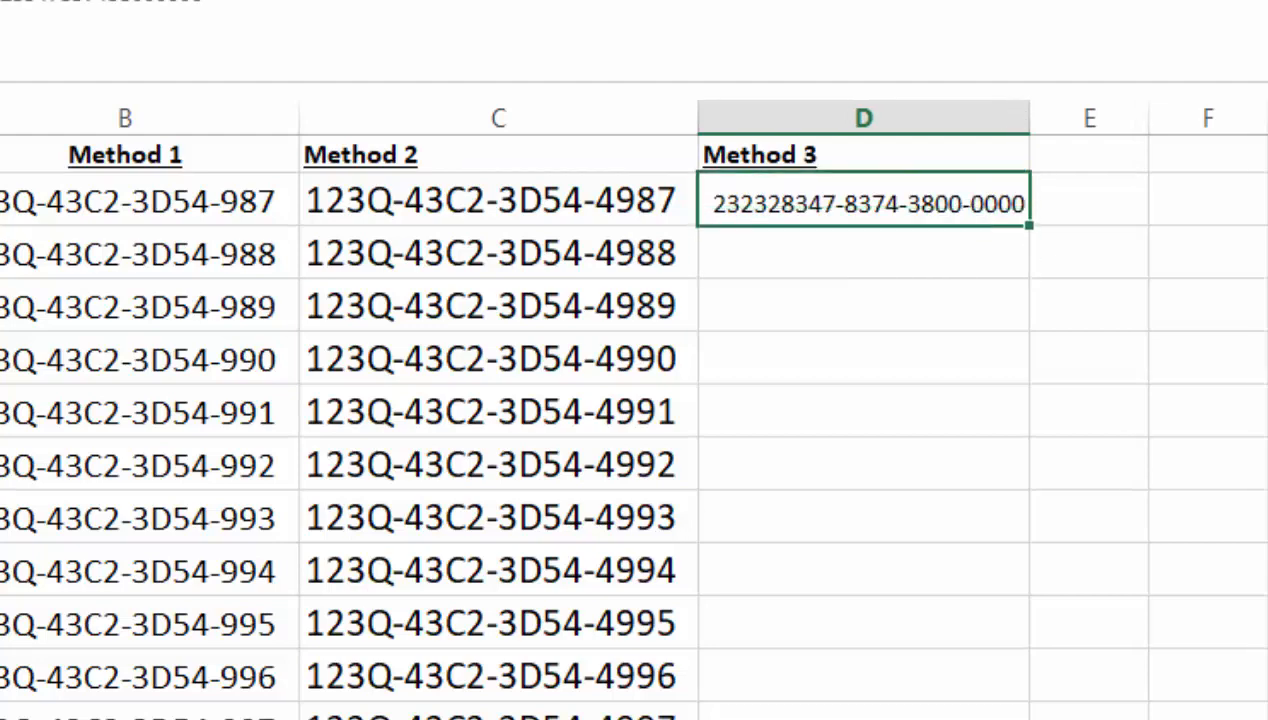
scroll(1256, 232, up, 2)
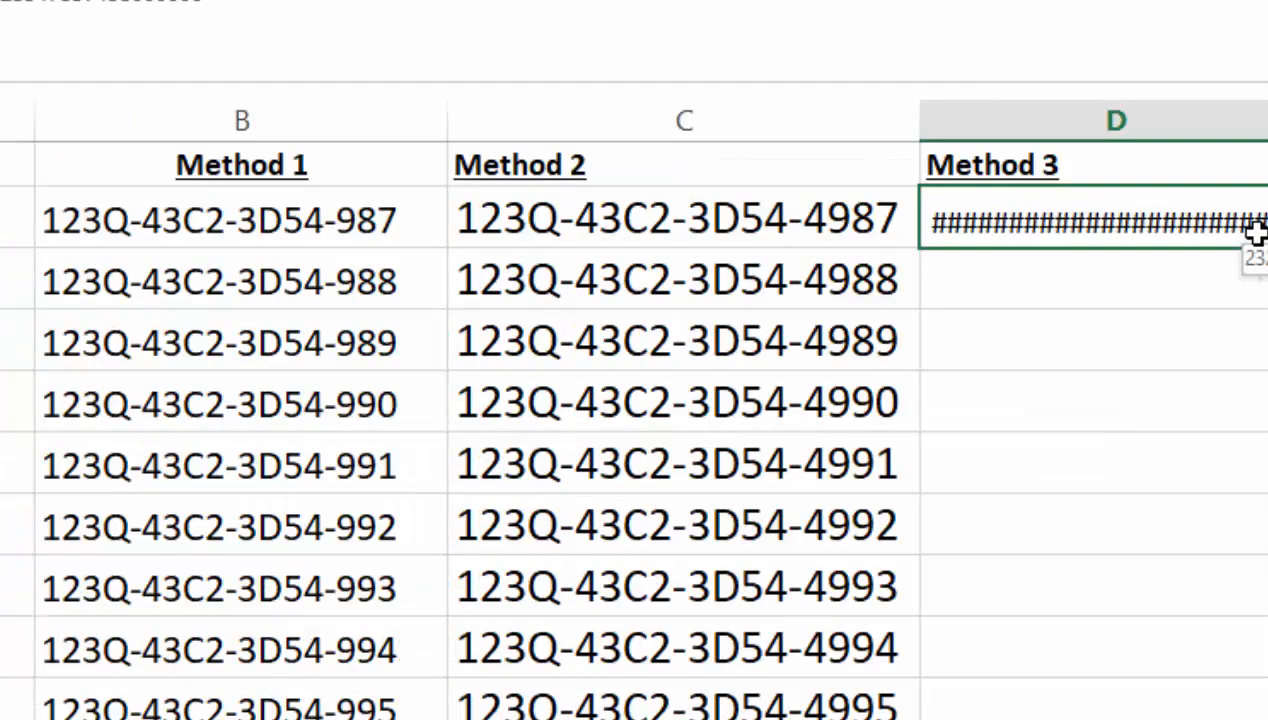
text(287382728378287)
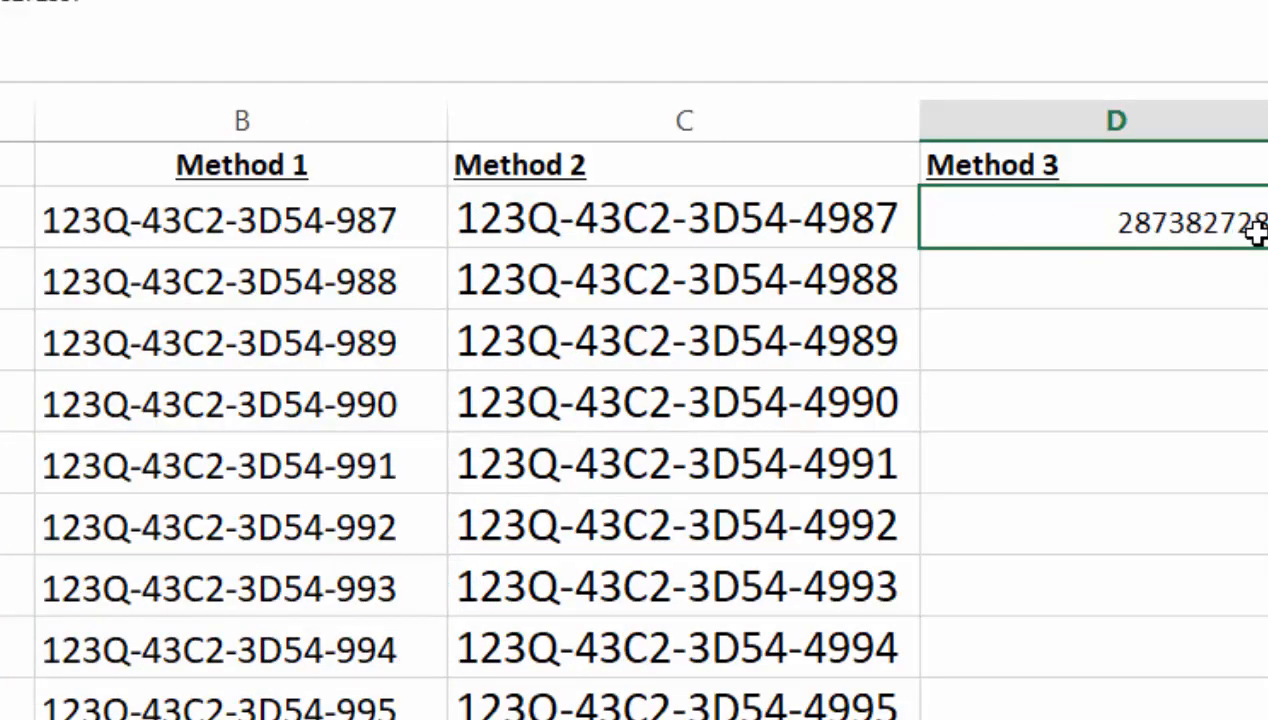
key(Return)
Step: Fill the number in D2 down the Method 3 column alongside the Method 2 results
click(1225, 208)
key(ctrl+shift+Down)
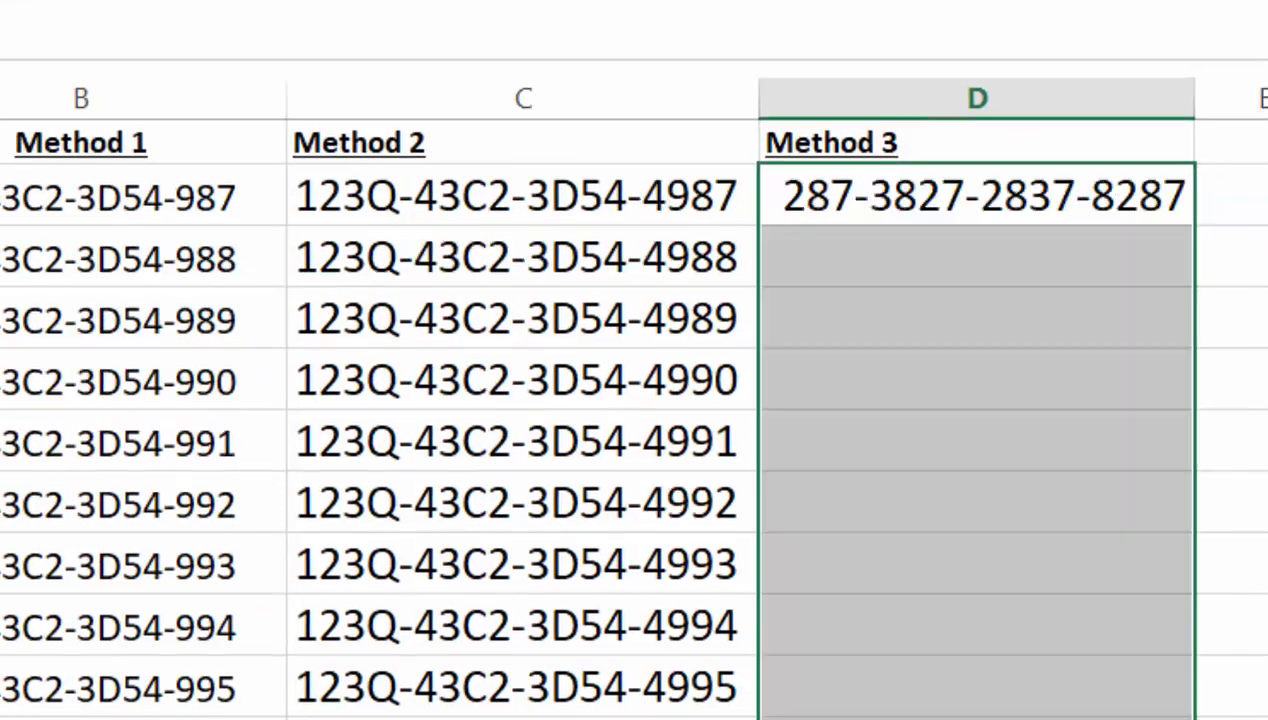
click(1056, 181)
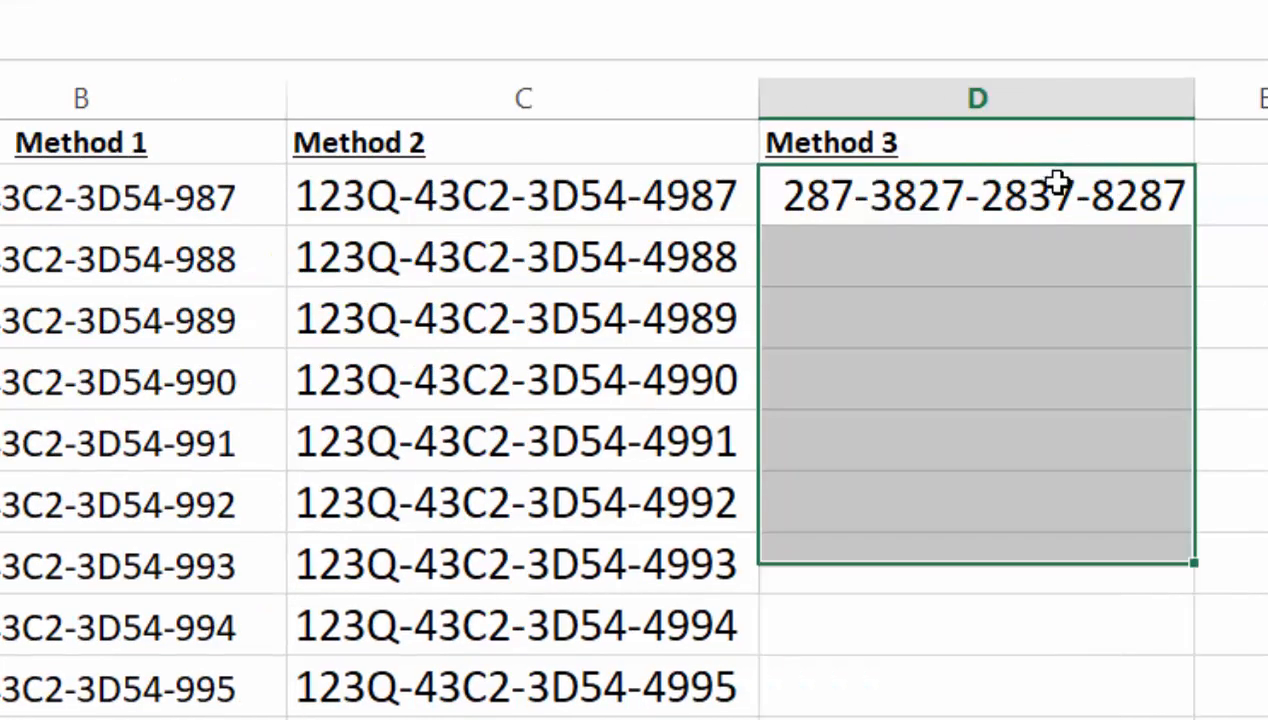
double_click(1192, 224)
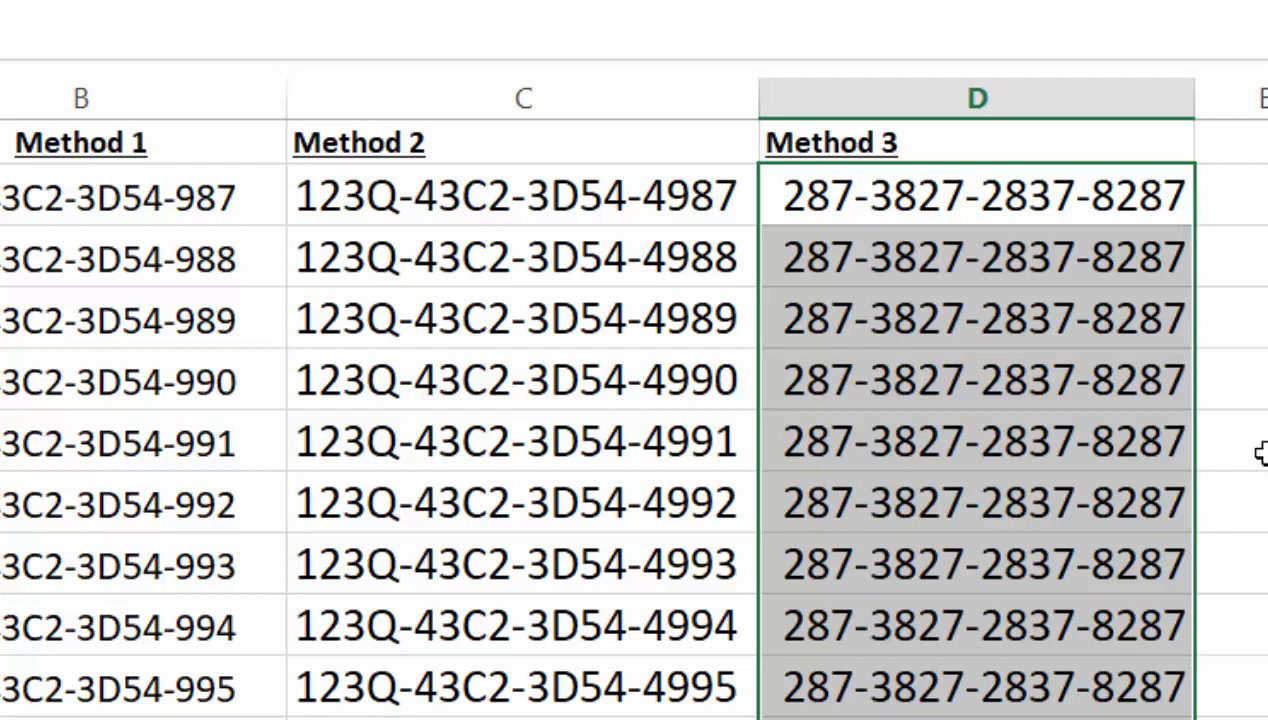